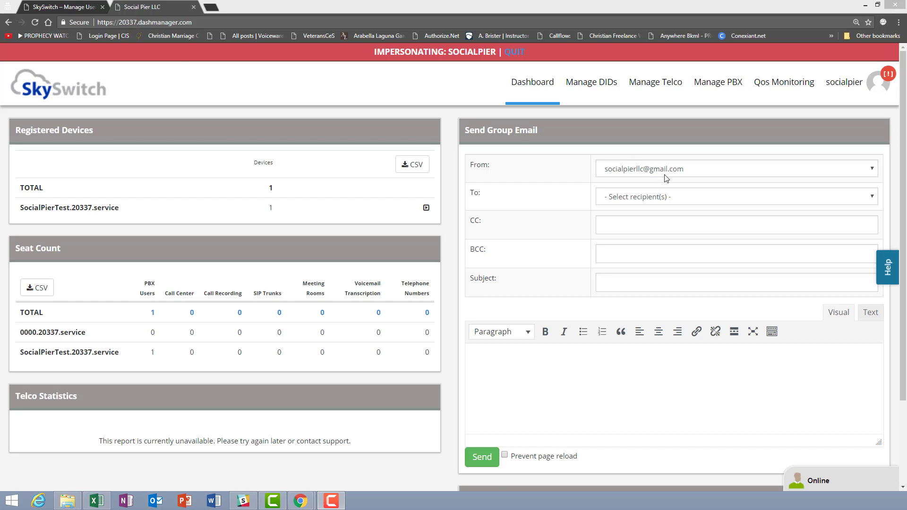
Go to the Manage PBX home page with its call graph and usage statistics
left_click(718, 87)
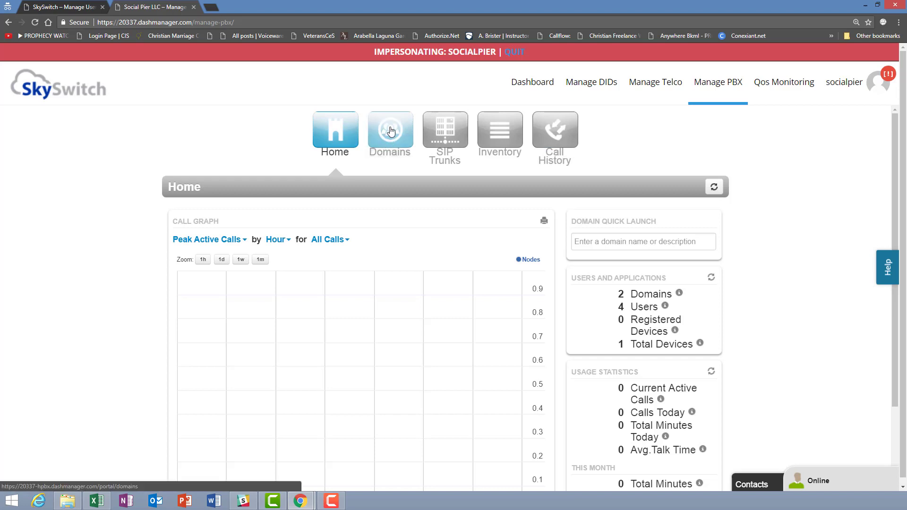
List the PBX domains, 0000.20337.service and SocialPierTest.20337.service
left_click(391, 130)
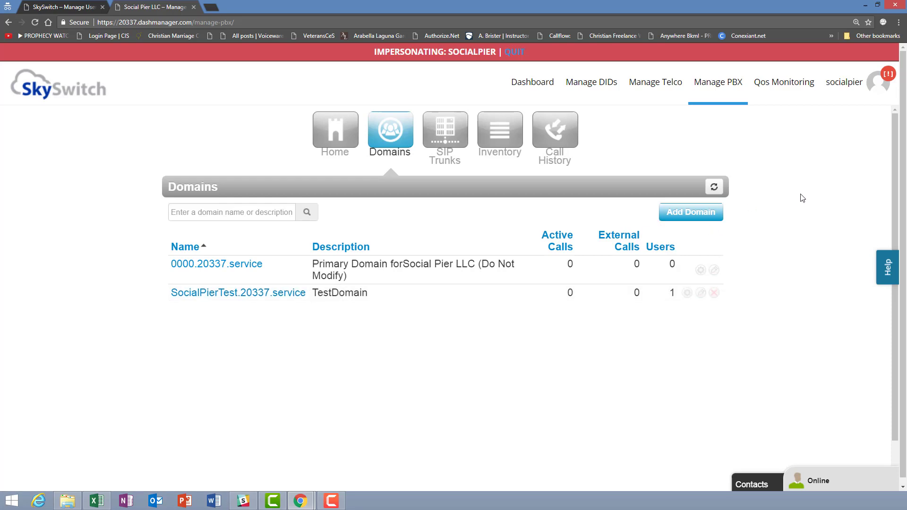
Open the Add a Domain form with Name still empty, and bring up the Help Center
left_click(701, 216)
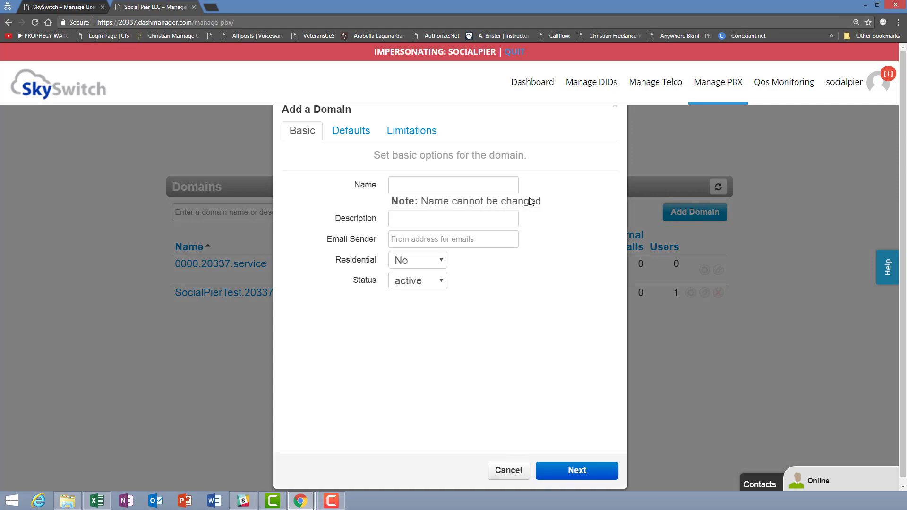
left_click(401, 186)
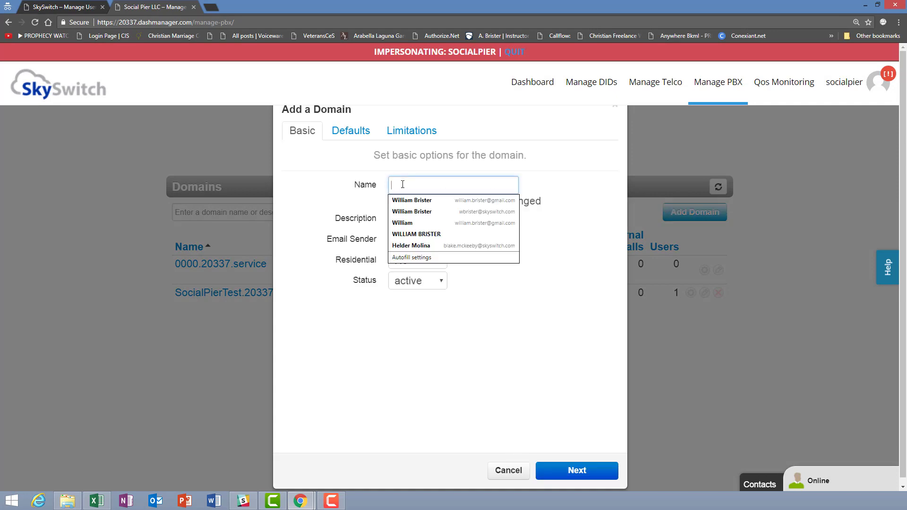
left_click(514, 165)
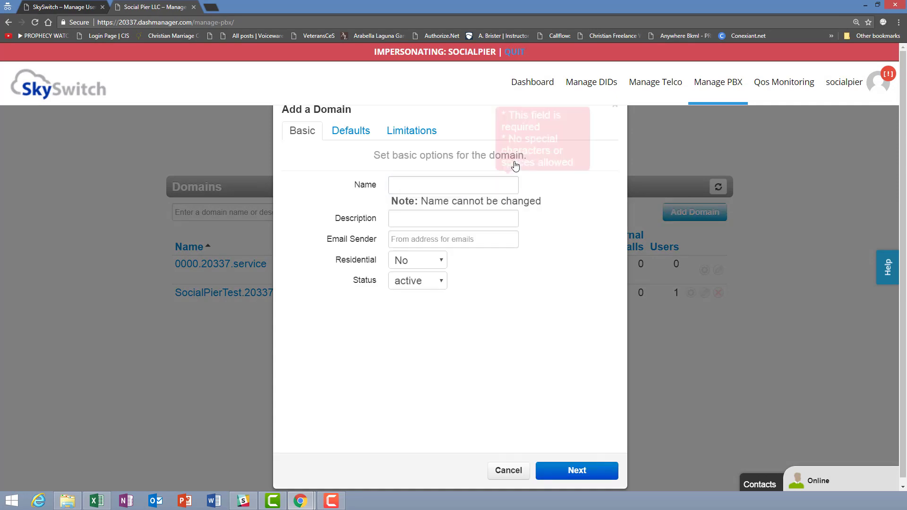
left_click(887, 268)
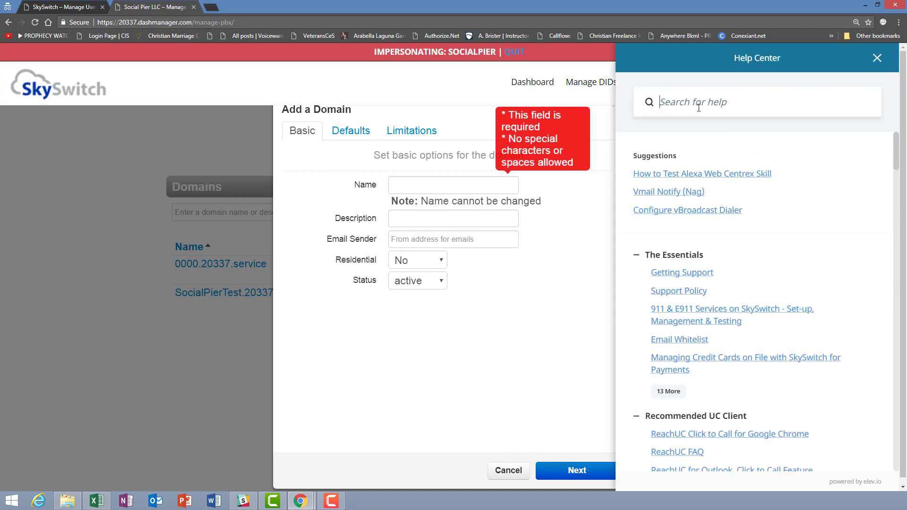
Search Help for 'domain' and open 'Best Practices for Managing a Domain Name'
type("domin")
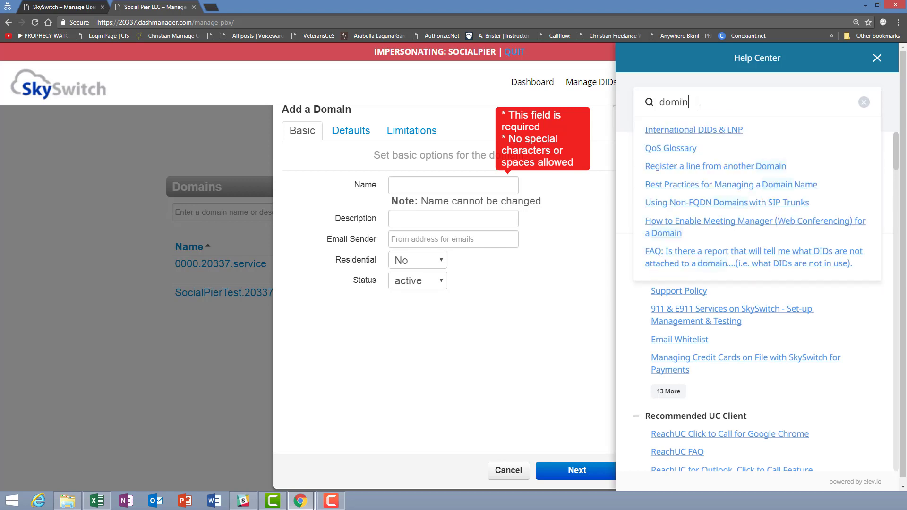
key("BackSpace")
key("BackSpace")
type("ain")
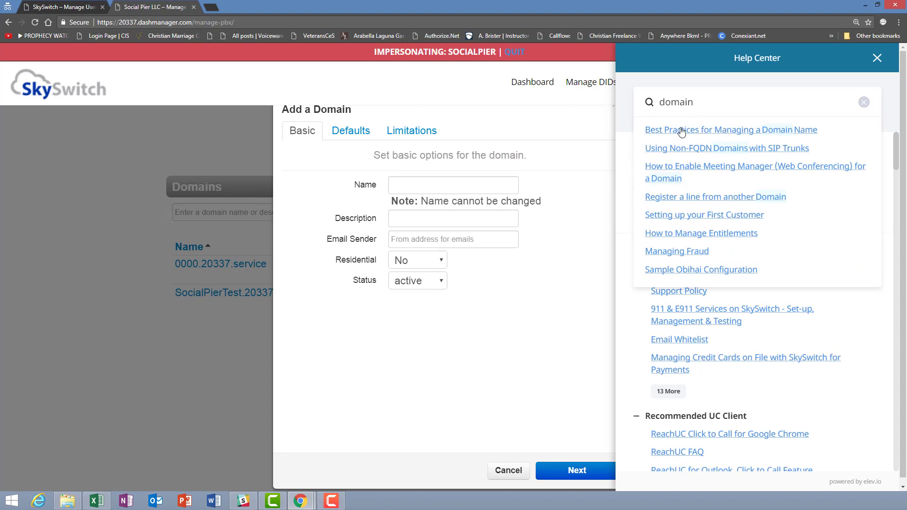
left_click(741, 135)
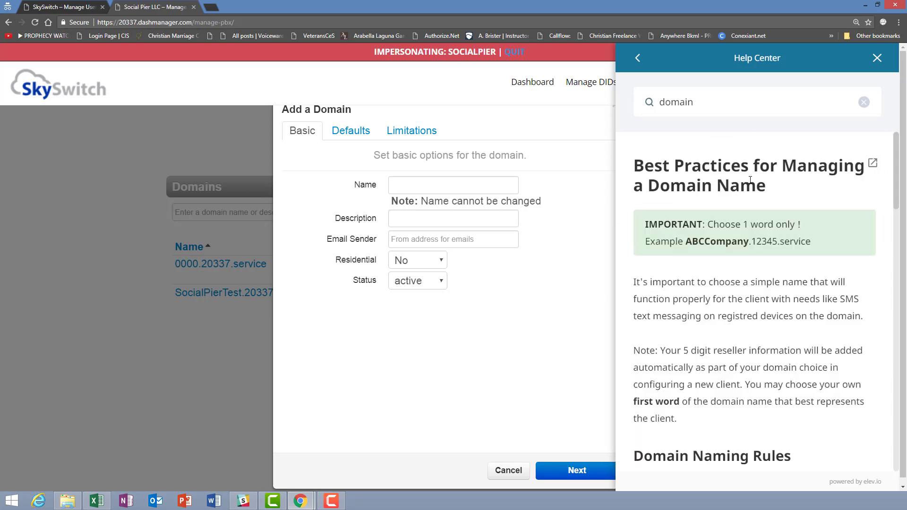
Read the domain-name article's best practices, naming rules and editing restrictions
scroll(726, 182, "down", 1)
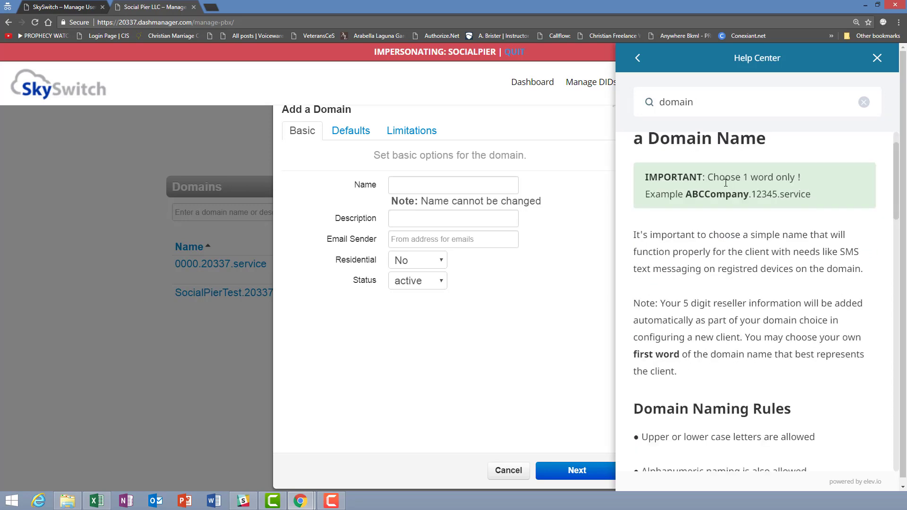
scroll(726, 183, "up", 1)
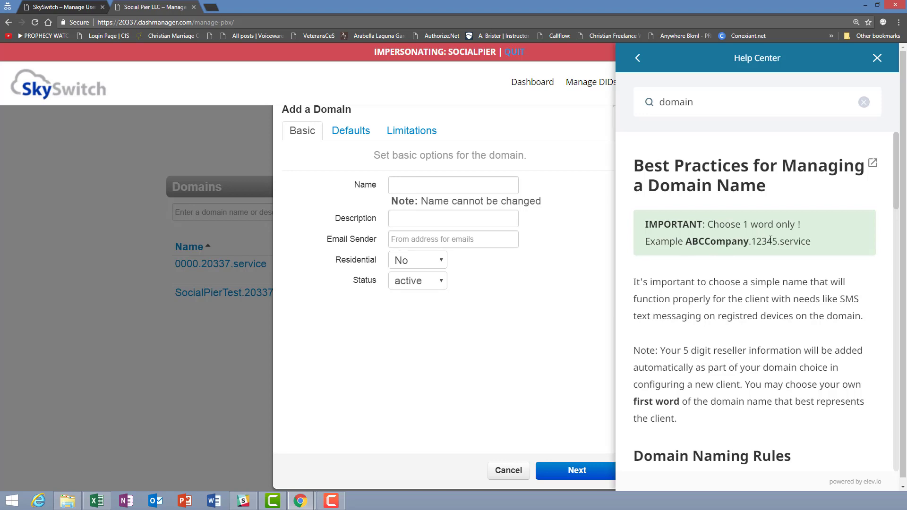
scroll(770, 240, "down", 1)
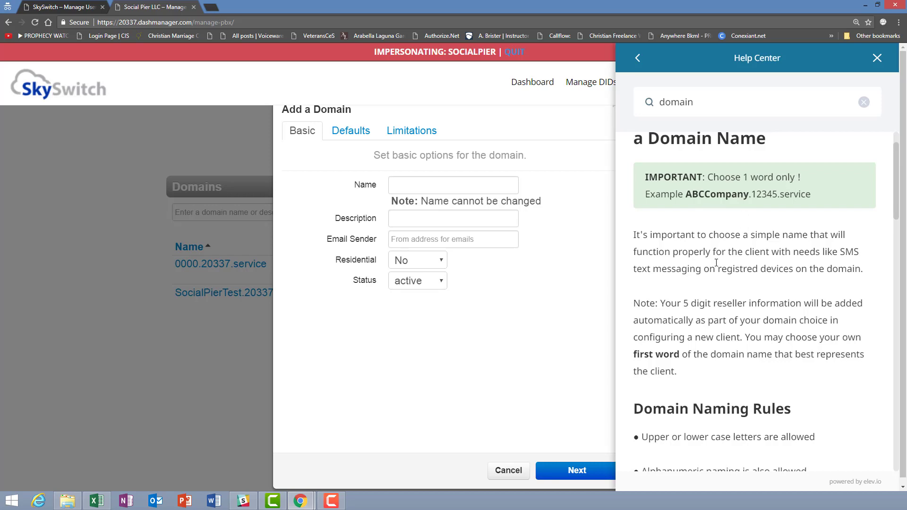
scroll(717, 263, "down", 4)
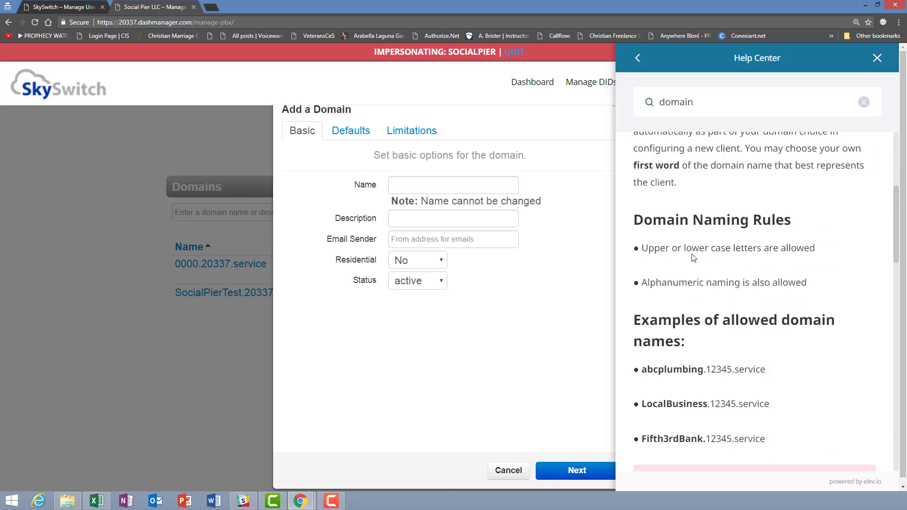
scroll(693, 258, "down", 1)
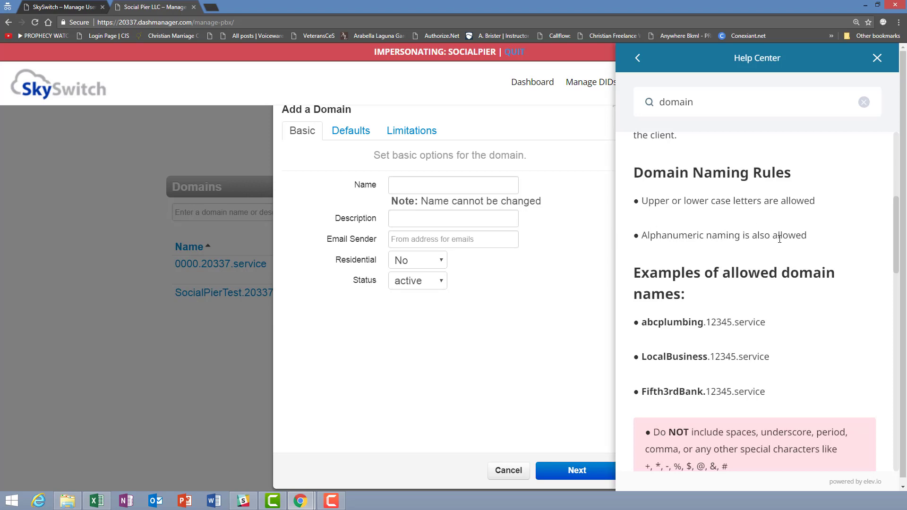
scroll(782, 241, "down", 2)
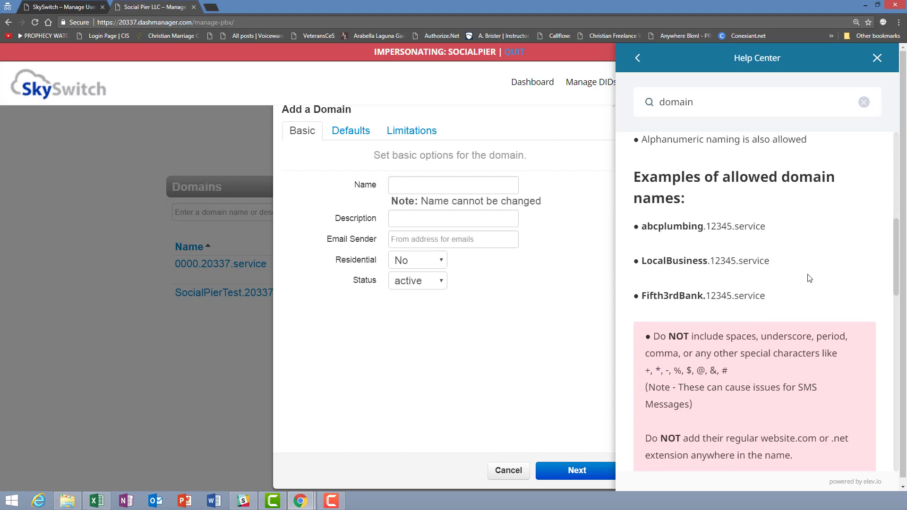
scroll(704, 296, "down", 1)
scroll(704, 290, "down", 1)
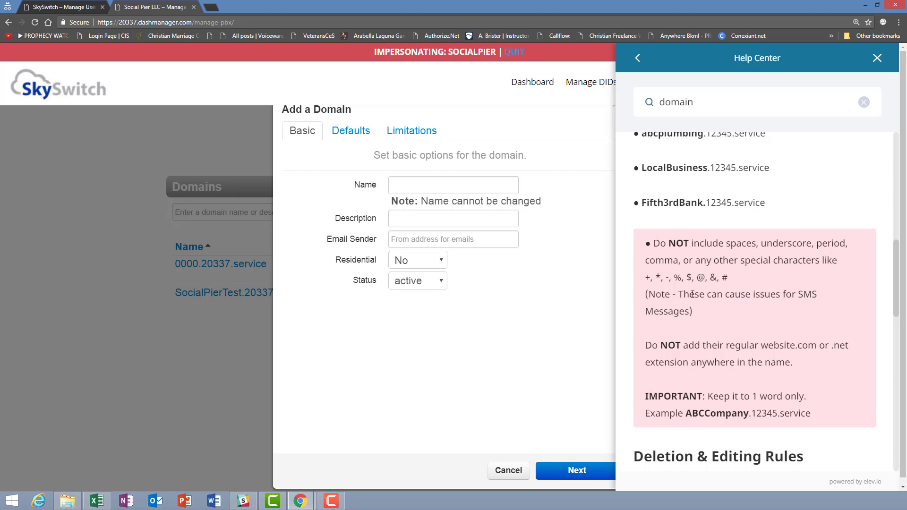
scroll(718, 301, "down", 1)
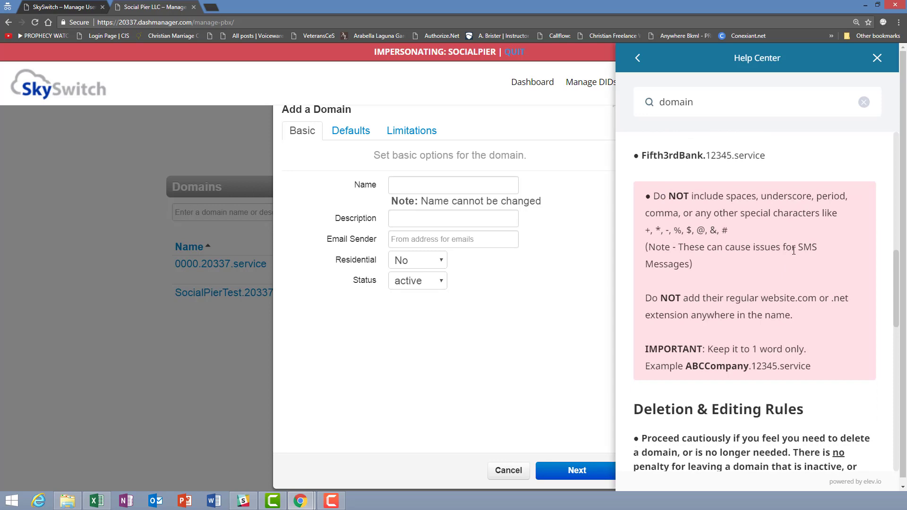
left_click(409, 185)
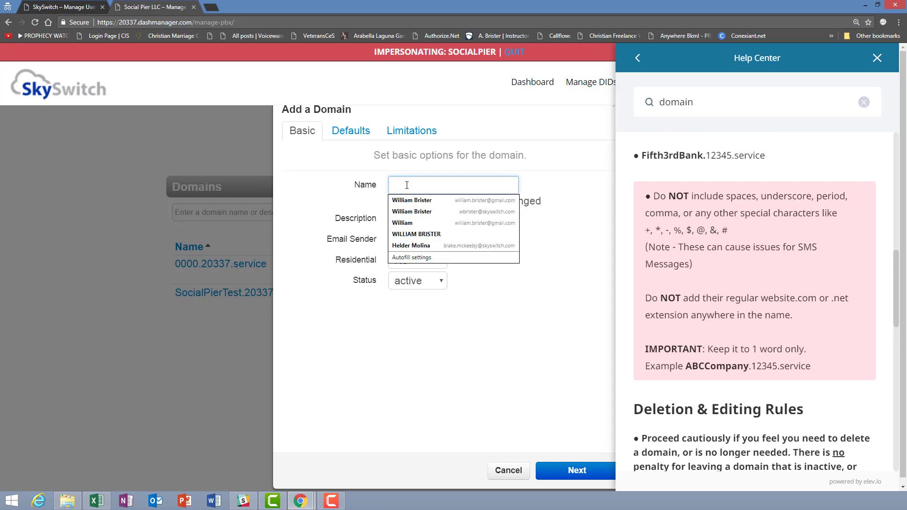
scroll(723, 314, "down", 4)
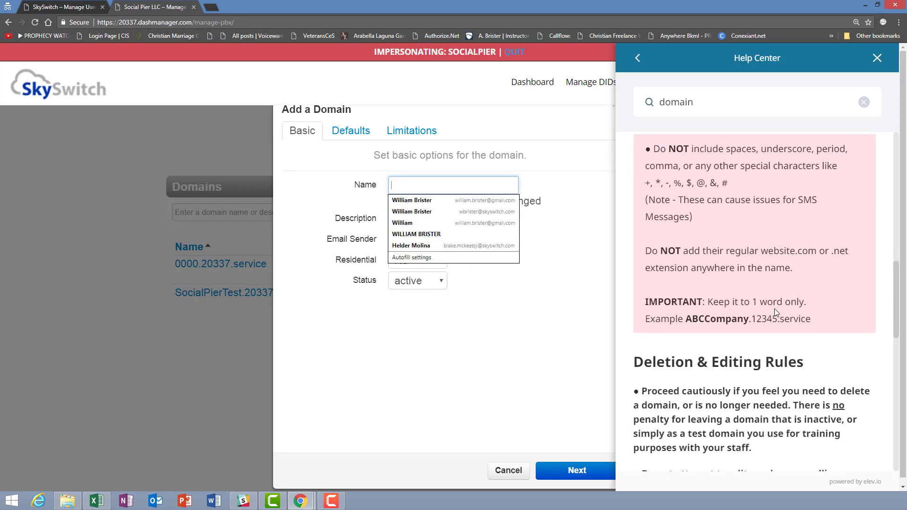
scroll(775, 309, "down", 3)
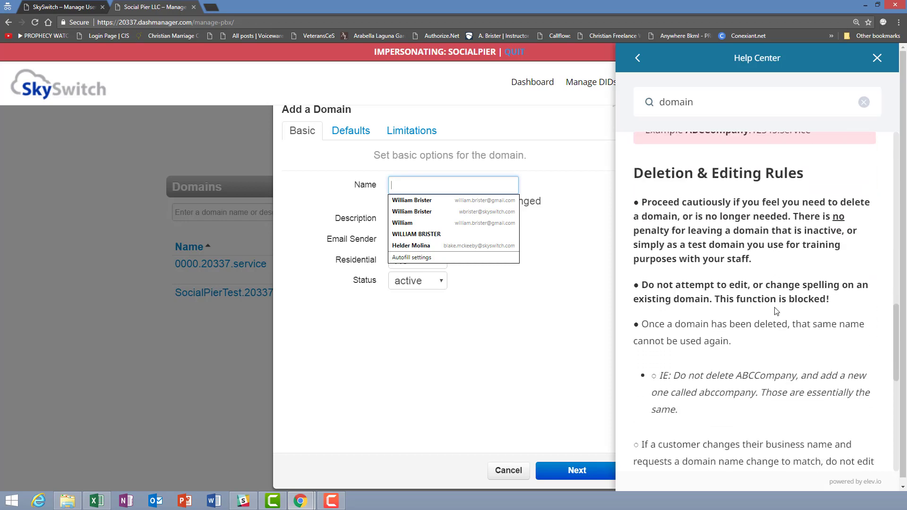
scroll(776, 311, "down", 6)
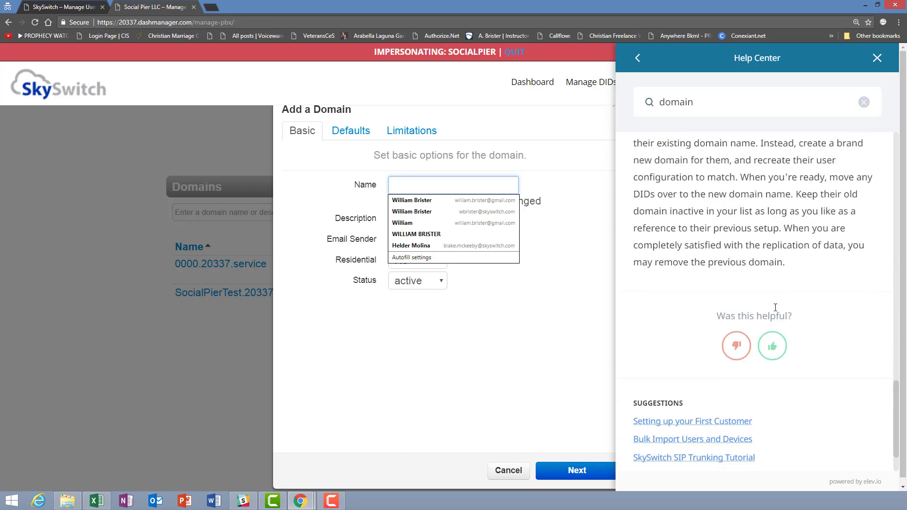
scroll(775, 306, "up", 4)
scroll(775, 306, "up", 15)
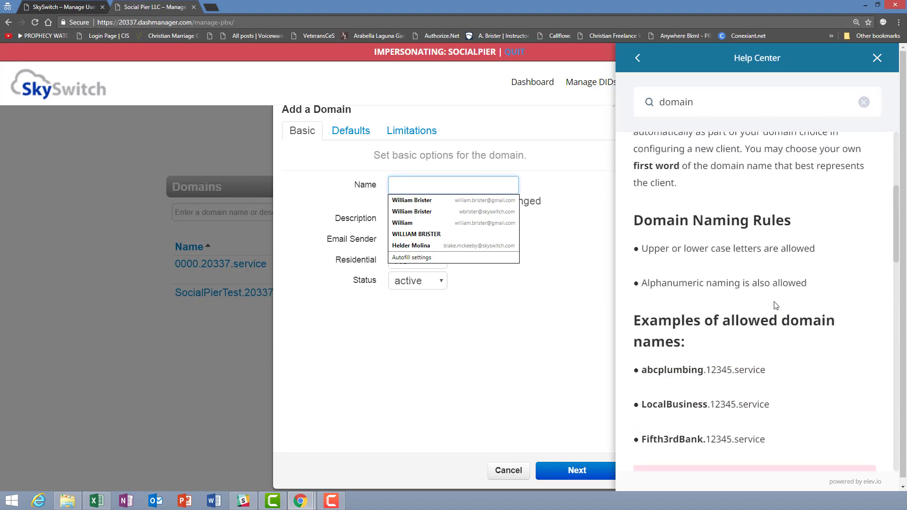
Enter 'abcco' as the new domain's Name
left_click(543, 317)
left_click(402, 184)
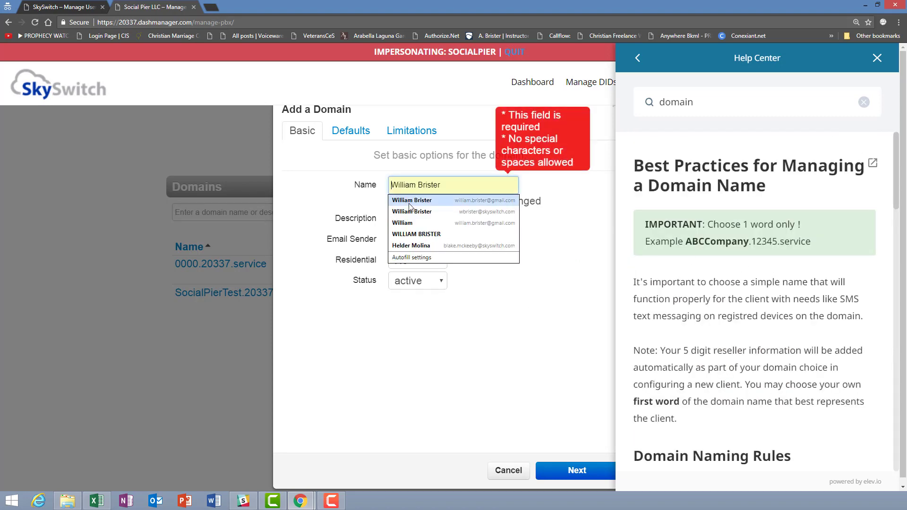
type("abcco")
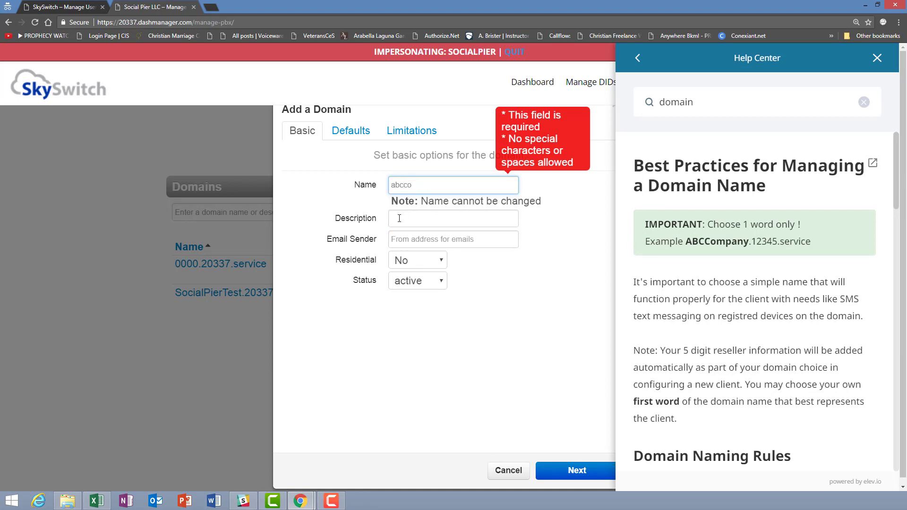
Set the Description to 'ABC Company Inc' and close the Help Center panel
left_click(399, 218)
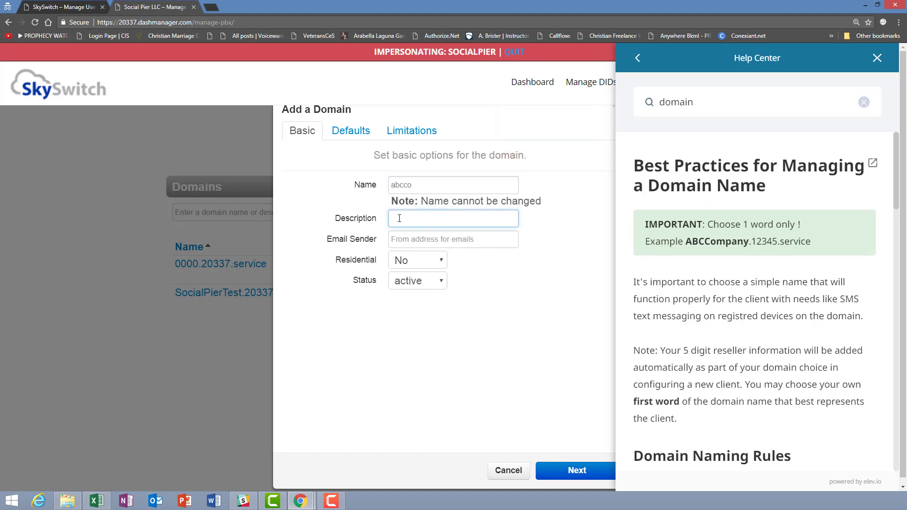
type("ABC Company")
type("Inc")
left_click(475, 312)
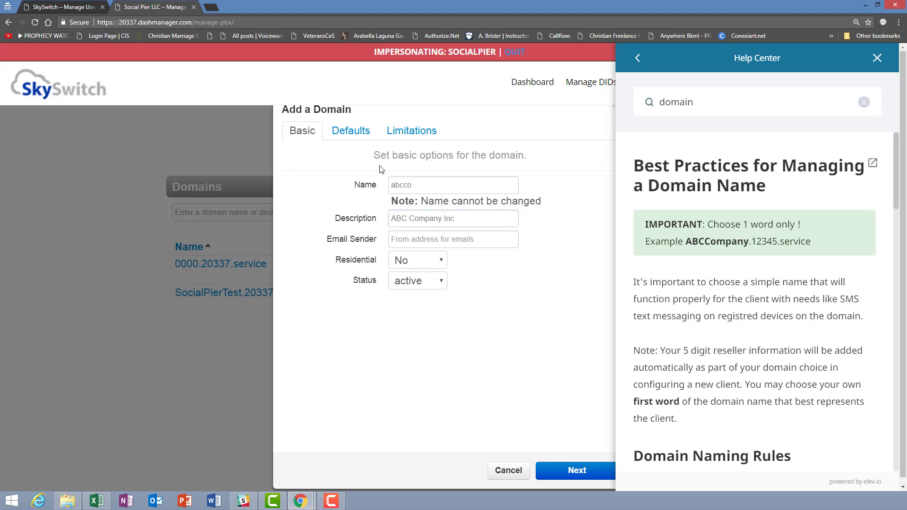
left_click(420, 184)
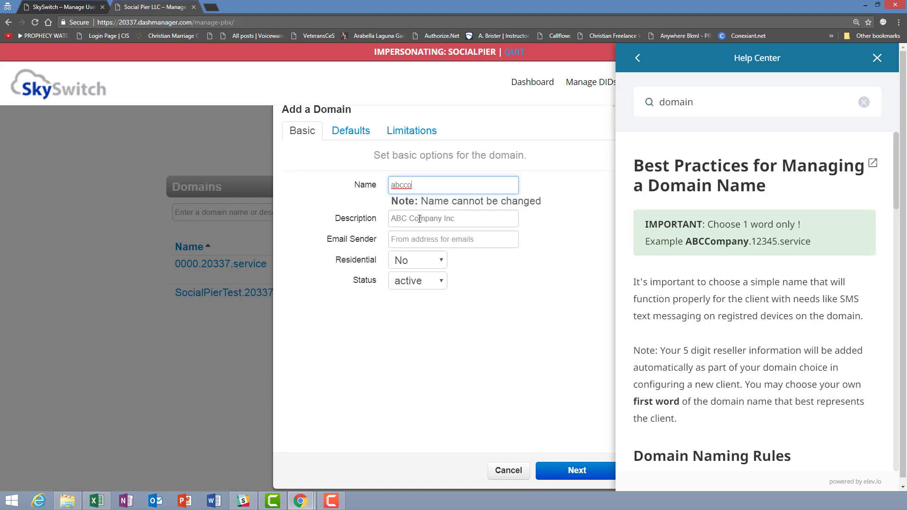
left_click(876, 59)
mouse_move(806, 122)
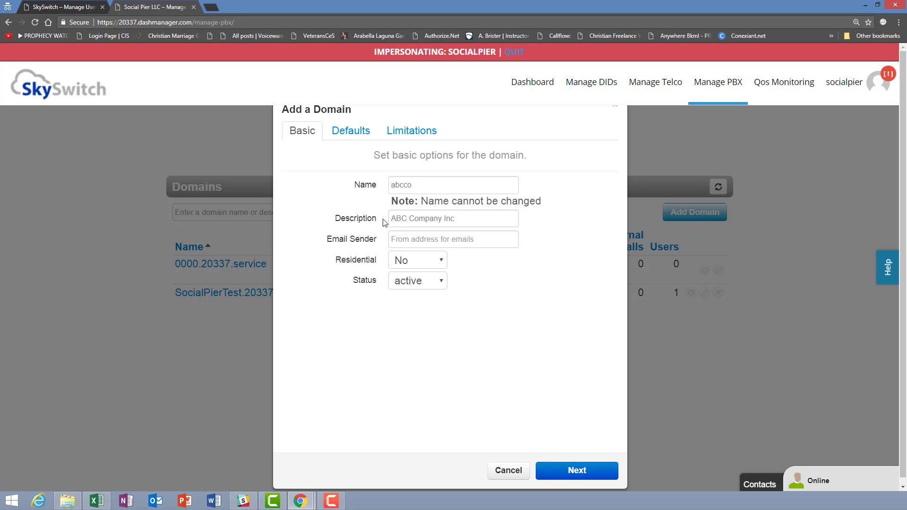
Set the domain's Email Sender to the company's support e-mail address
left_click(404, 240)
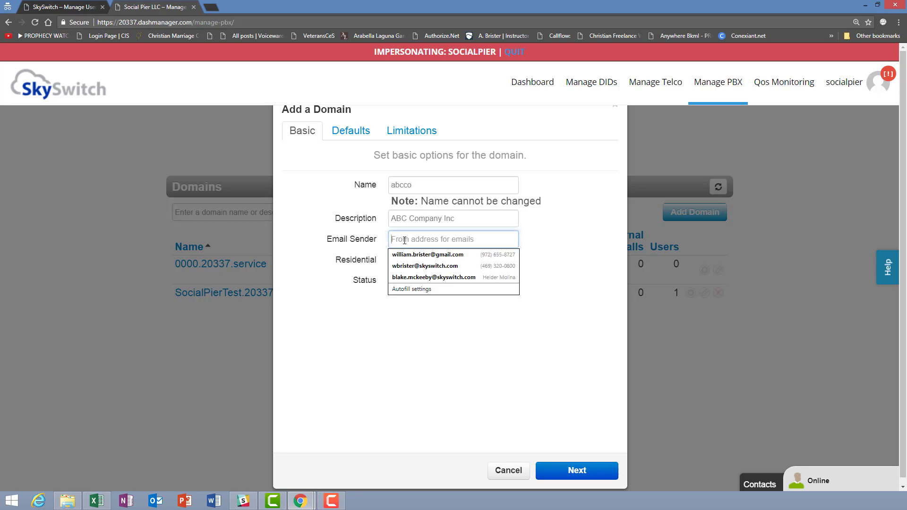
left_click(543, 235)
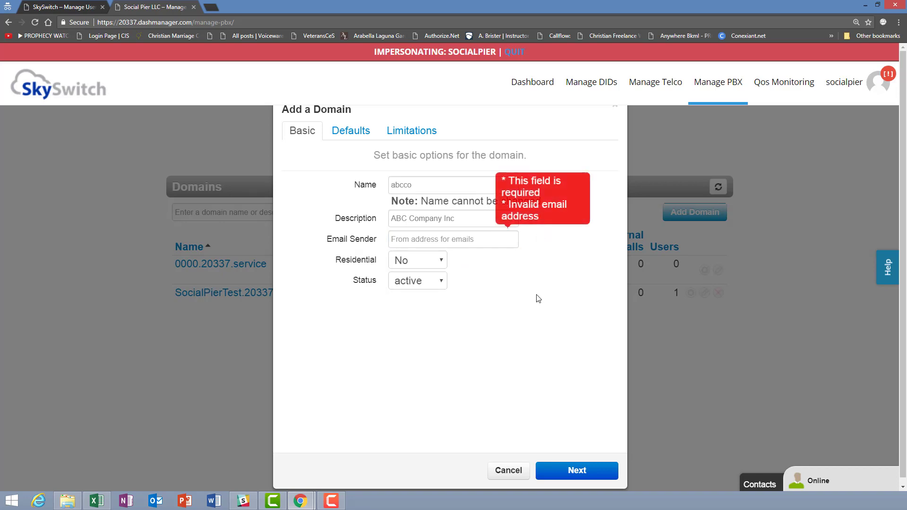
left_click(434, 240)
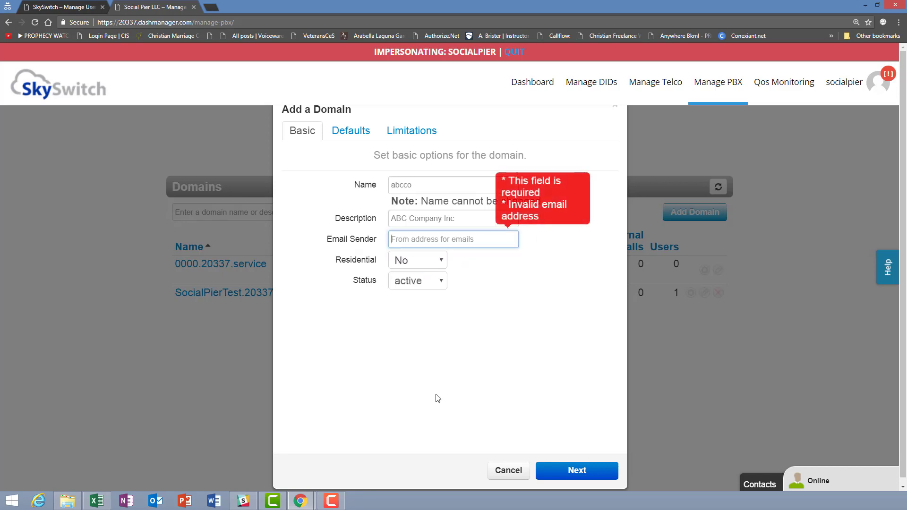
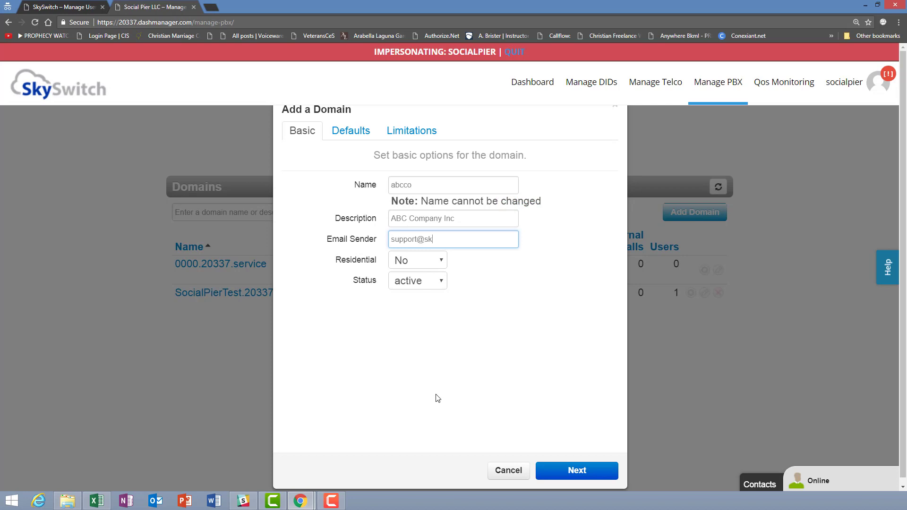
left_click(490, 310)
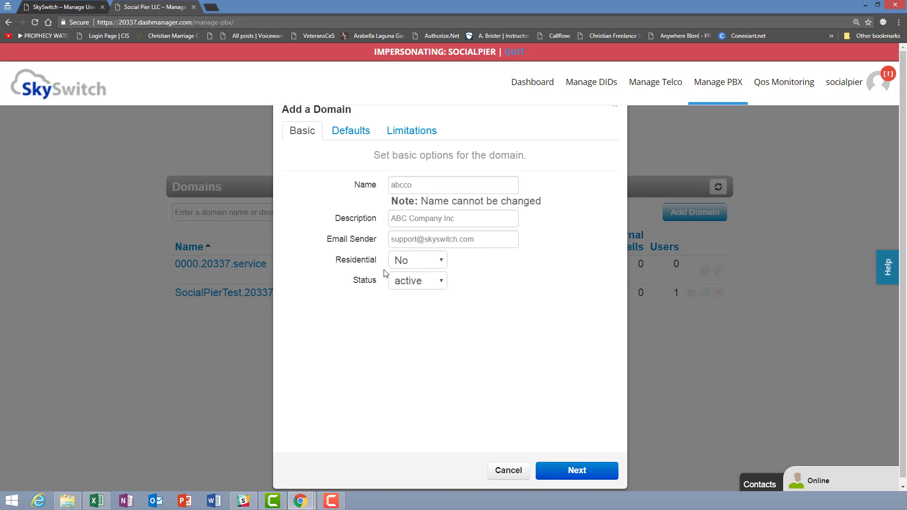
Keep Residential at No and Status active, then continue to the Defaults step
left_click(440, 262)
left_click(458, 260)
left_click(438, 282)
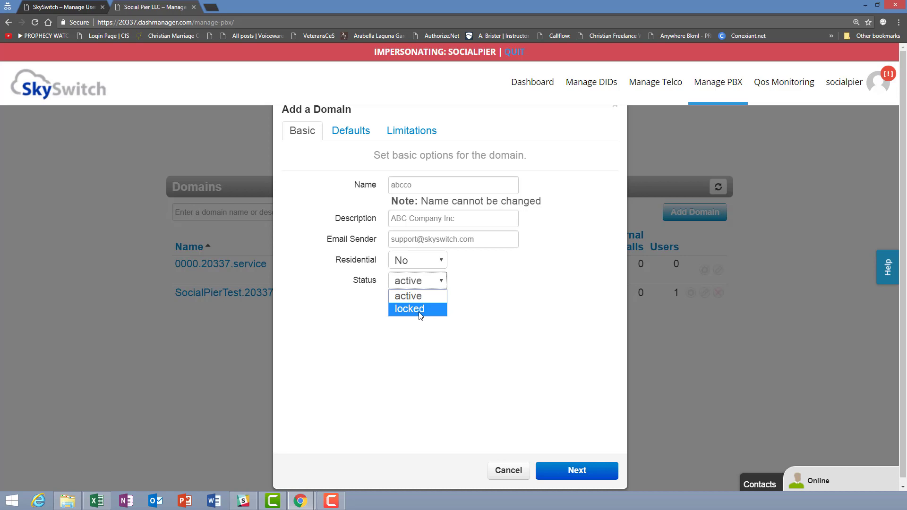
left_click(478, 277)
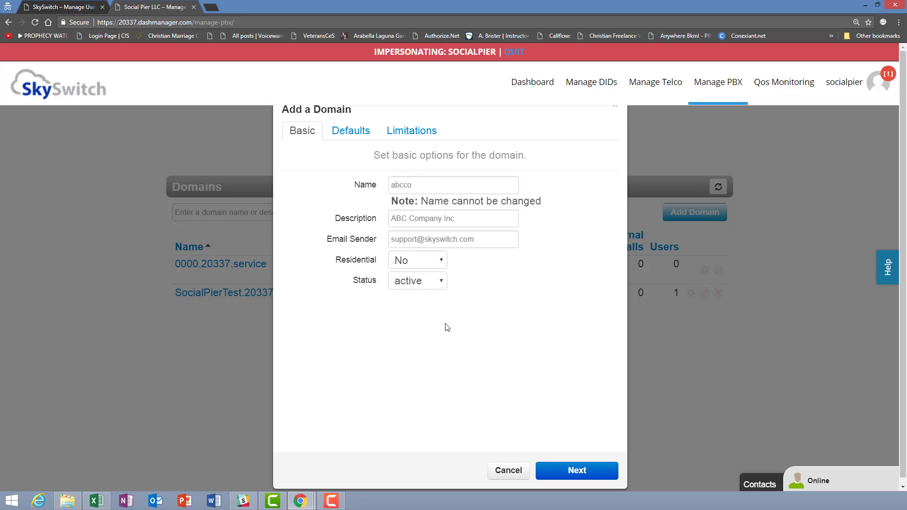
left_click(566, 474)
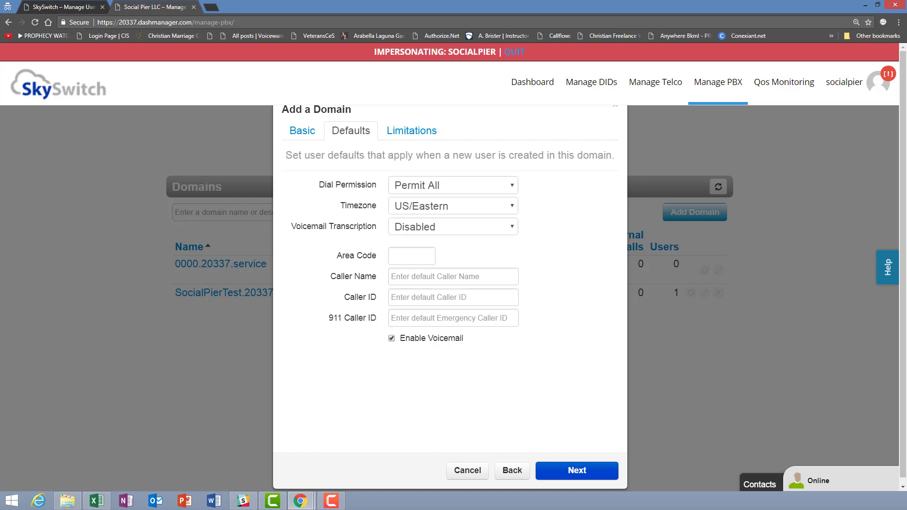
key("F10")
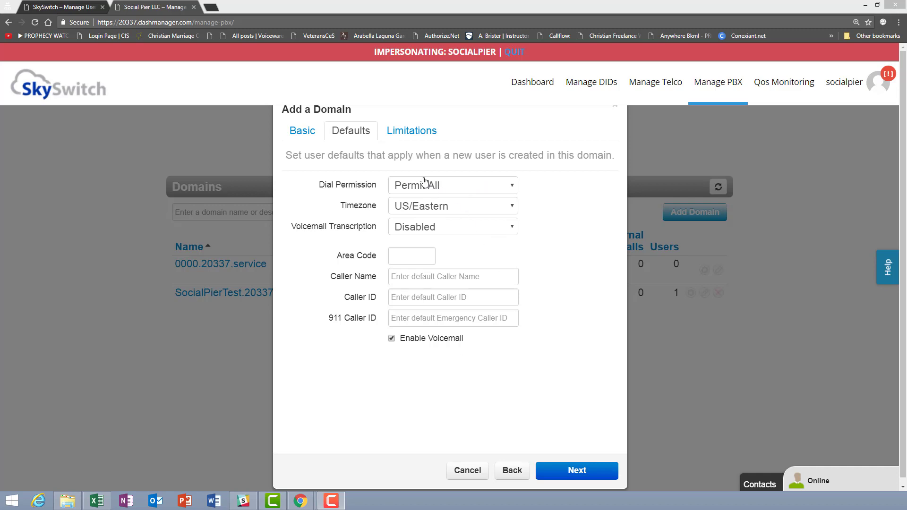
left_click(493, 189)
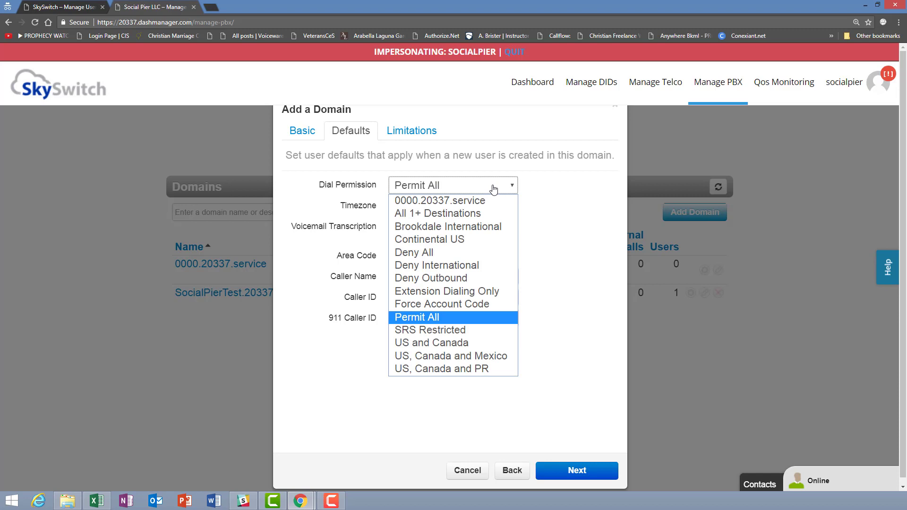
left_click(441, 344)
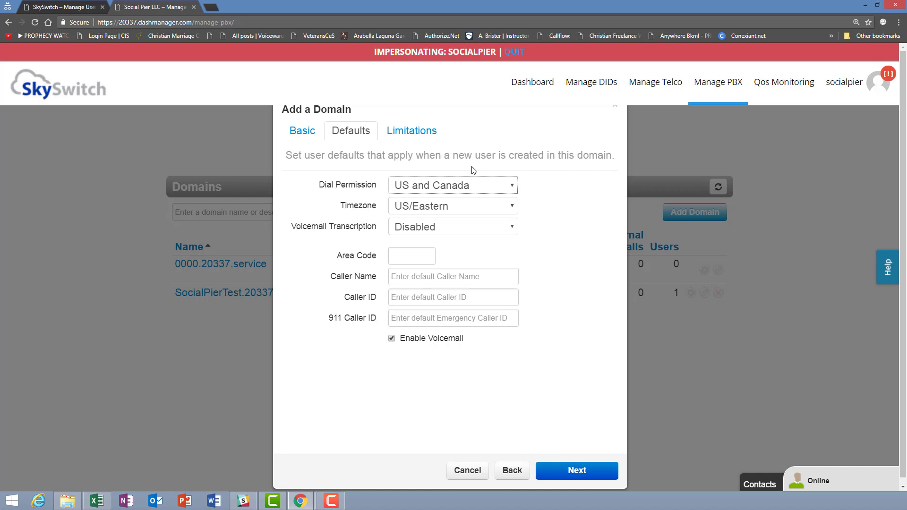
left_click(490, 185)
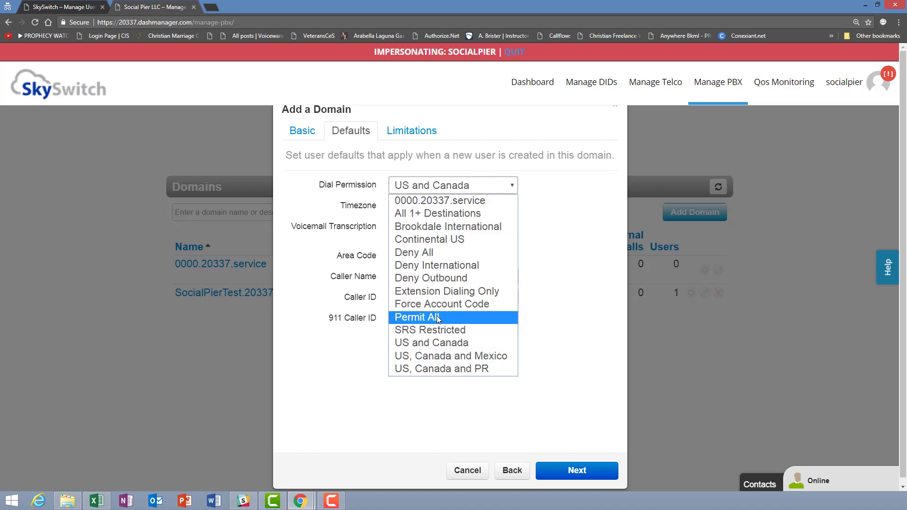
left_click(556, 269)
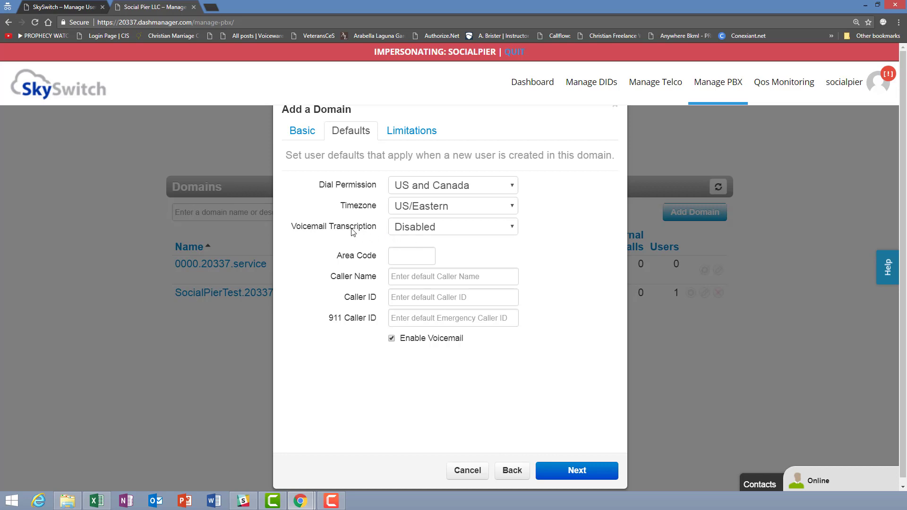
left_click(513, 228)
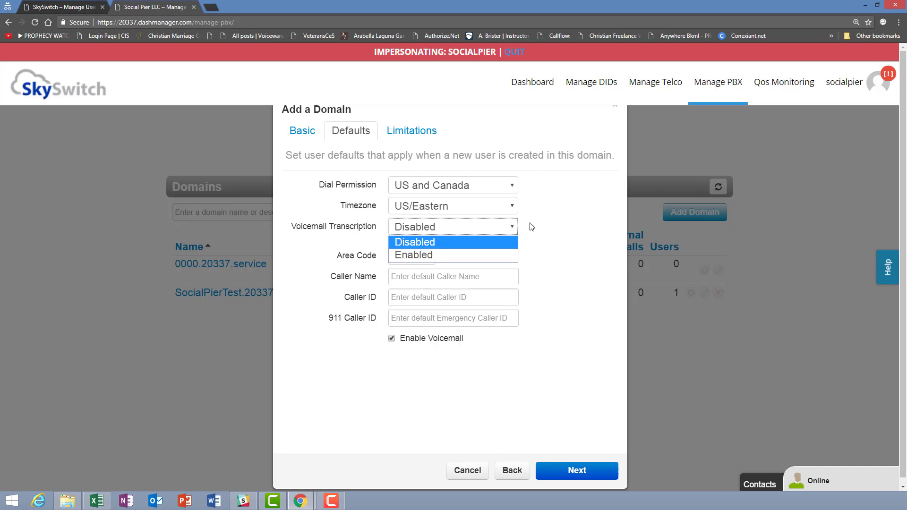
left_click(531, 226)
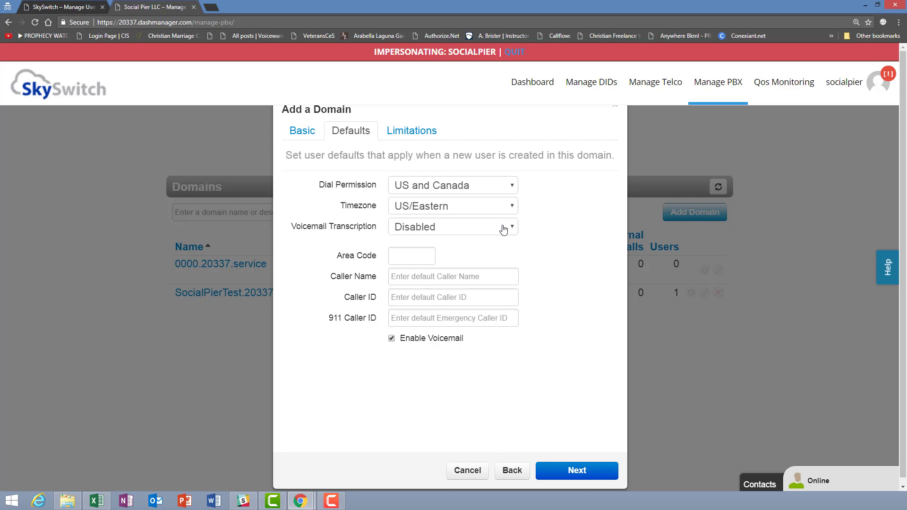
Enter default Area Code 469 and default Caller Name 'ABC Company'
left_click(403, 255)
left_click(403, 259)
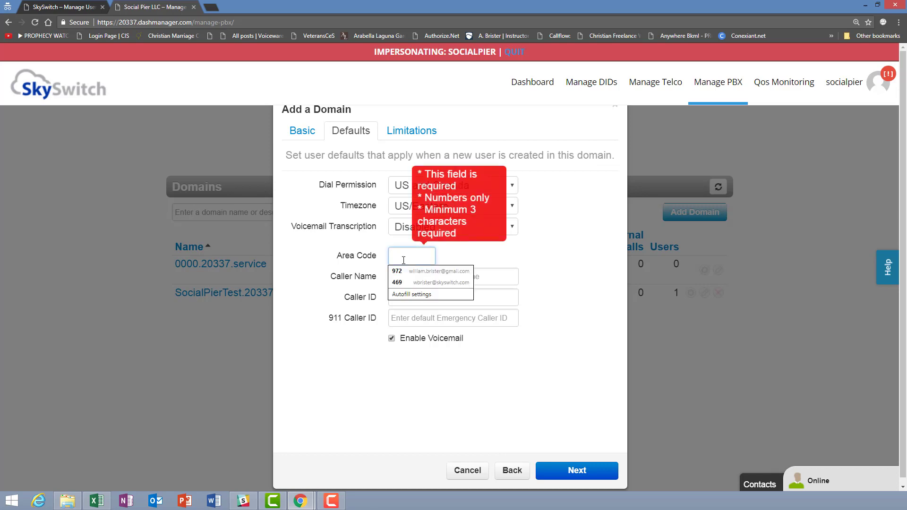
type("469")
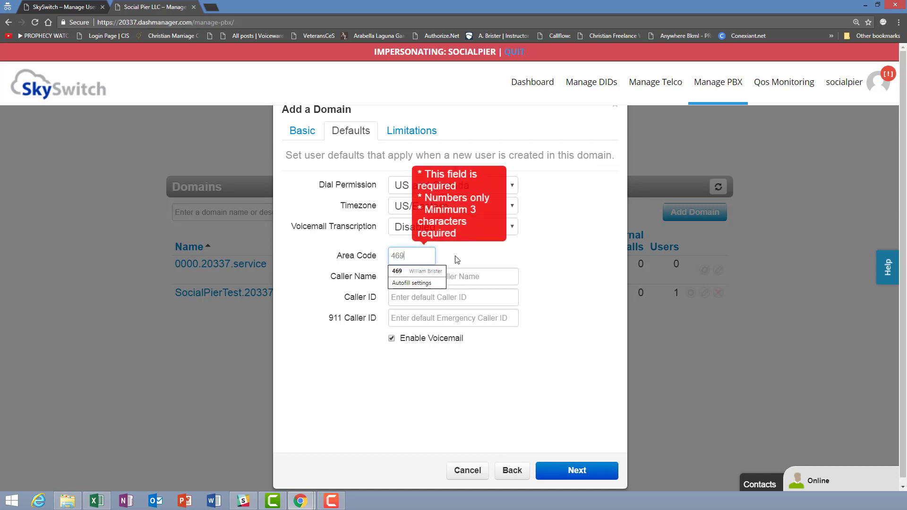
left_click(457, 260)
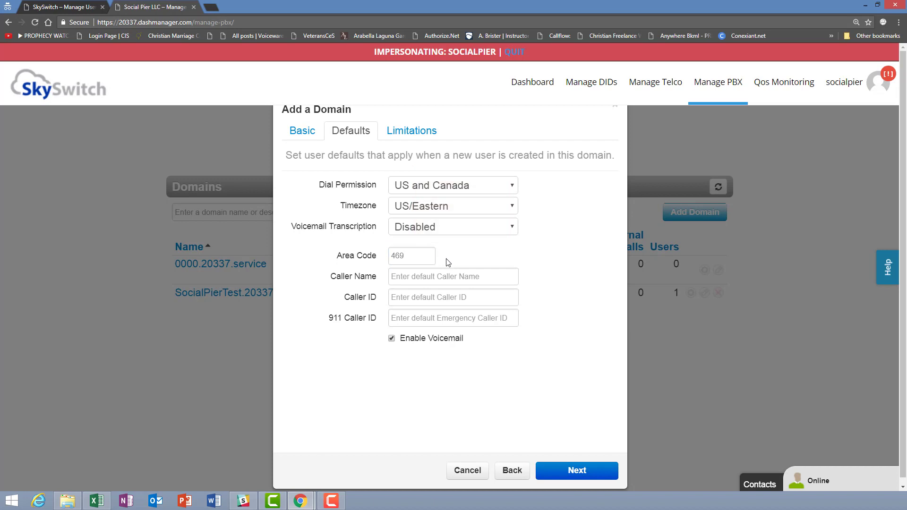
left_click(396, 279)
type("ABC")
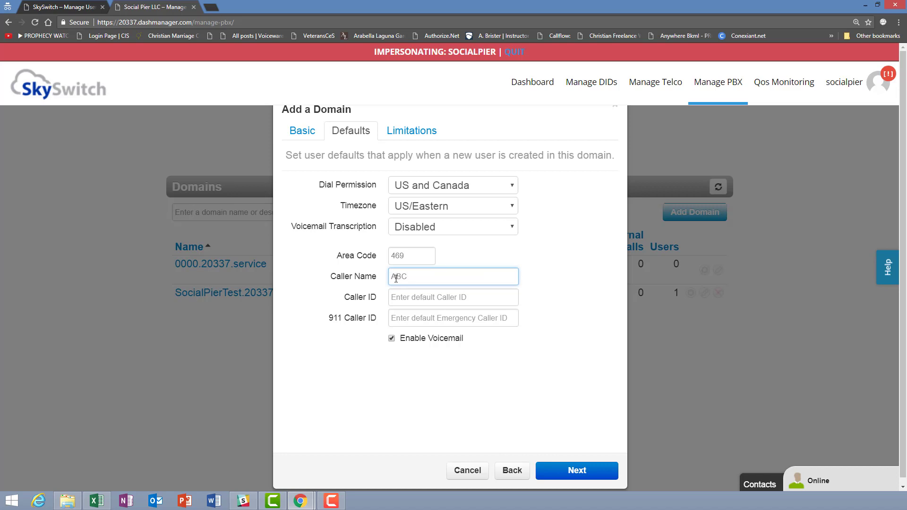
type(" Company")
triple_click(461, 276)
left_click(455, 278)
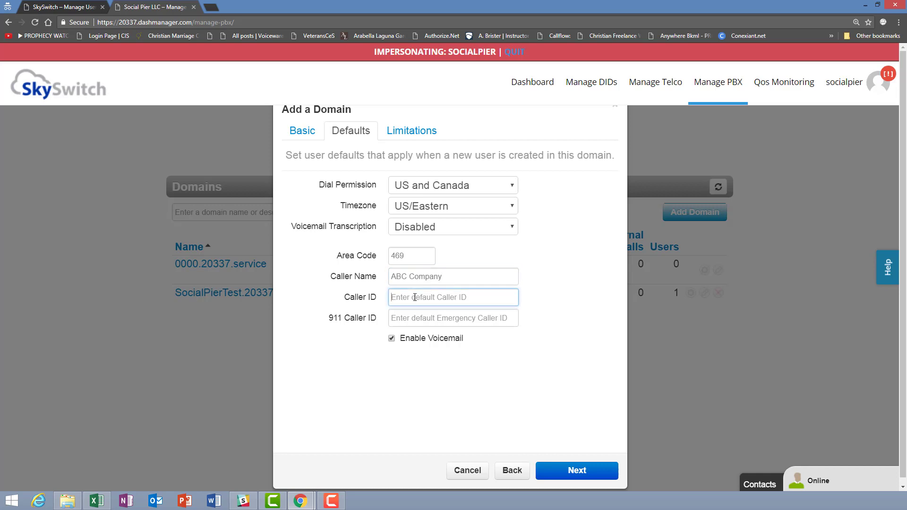
Enter the company's main number as Caller ID and 911 Caller ID, leaving voicemail enabled
type("4695556666")
left_click(397, 318)
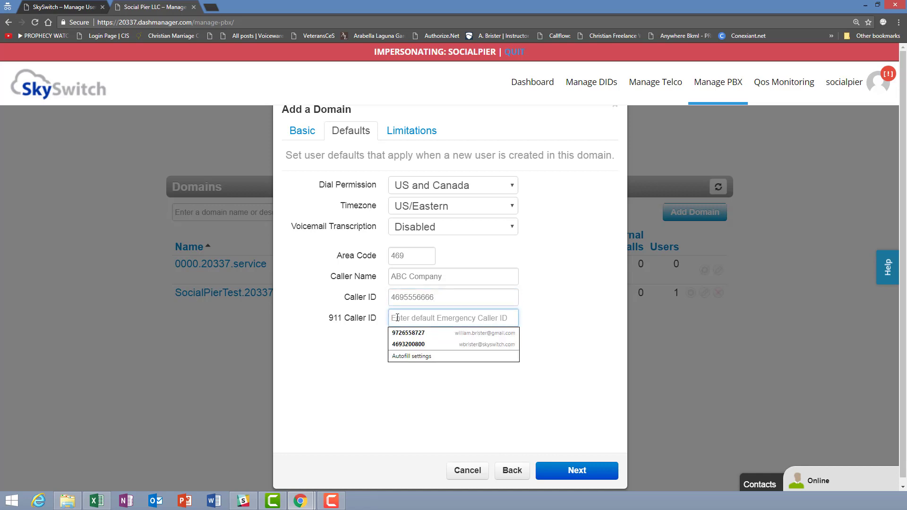
type("469")
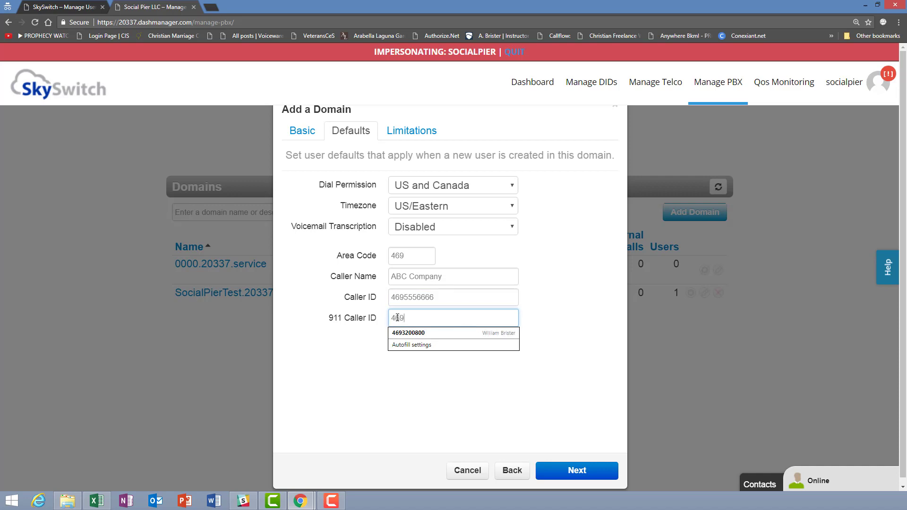
type("5556666")
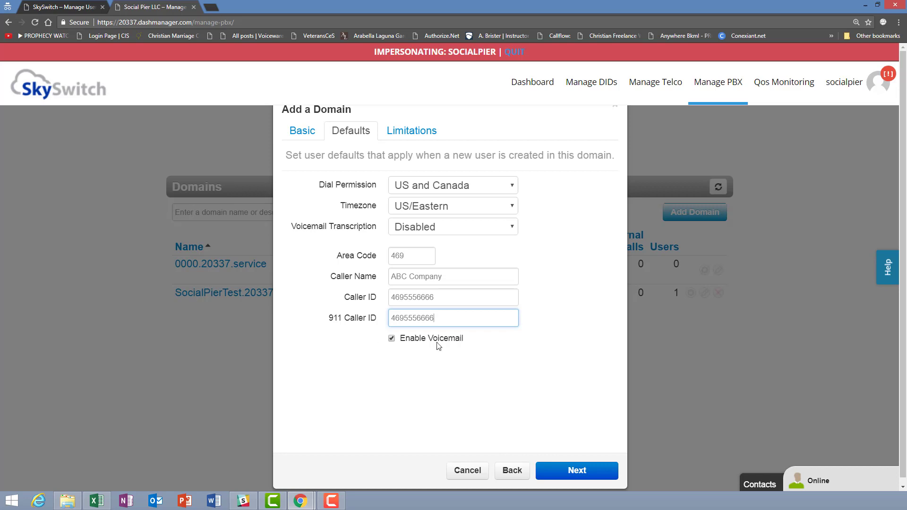
left_click(391, 340)
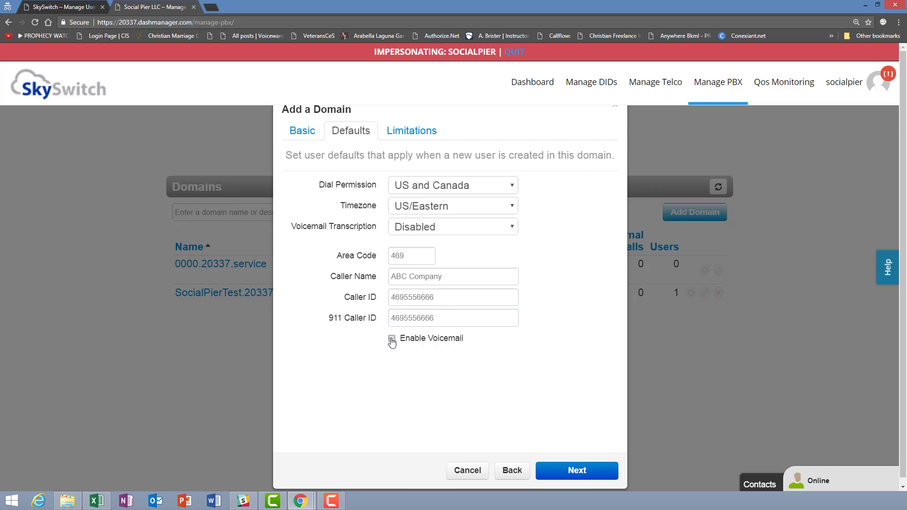
left_click(392, 340)
Advance the Add a Domain dialog to the Limitations step, where all seven limits read unlimited
left_click(577, 471)
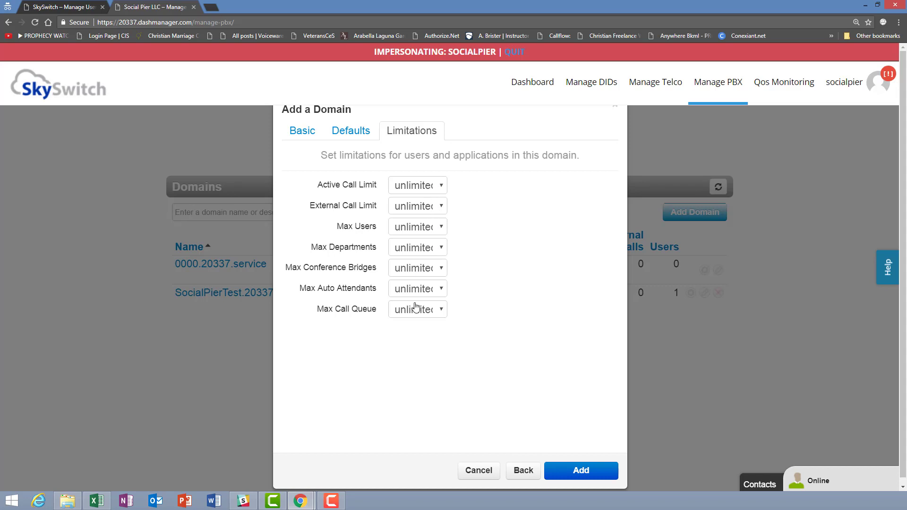
Set the abcco domain's Max Users limit to 10 in the Limitations step
left_click(441, 228)
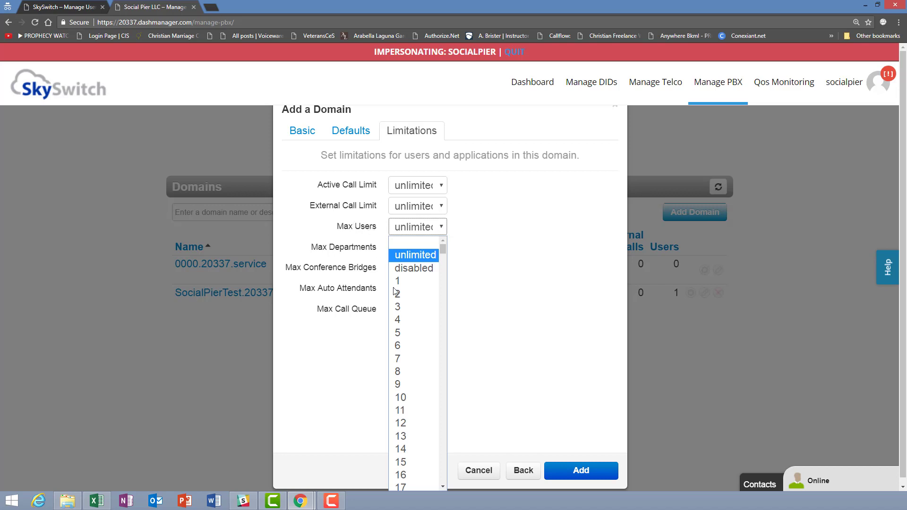
left_click(400, 399)
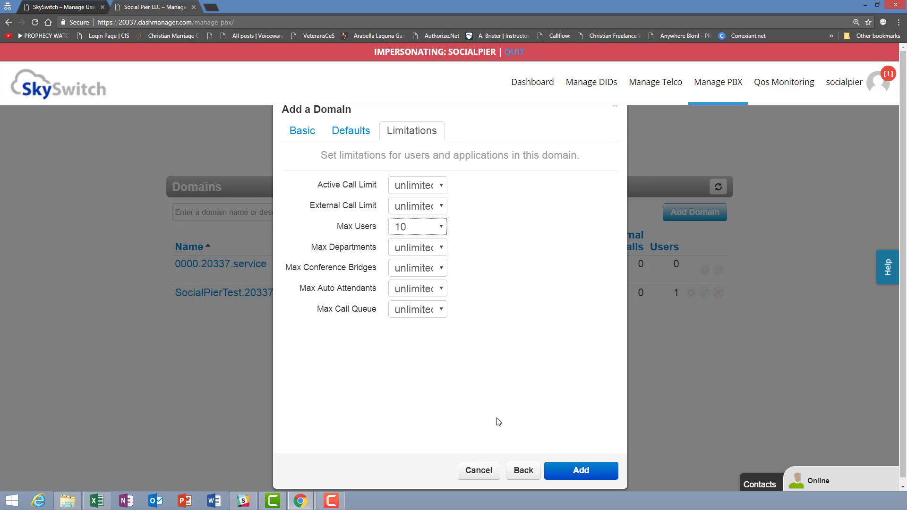
left_click(420, 228)
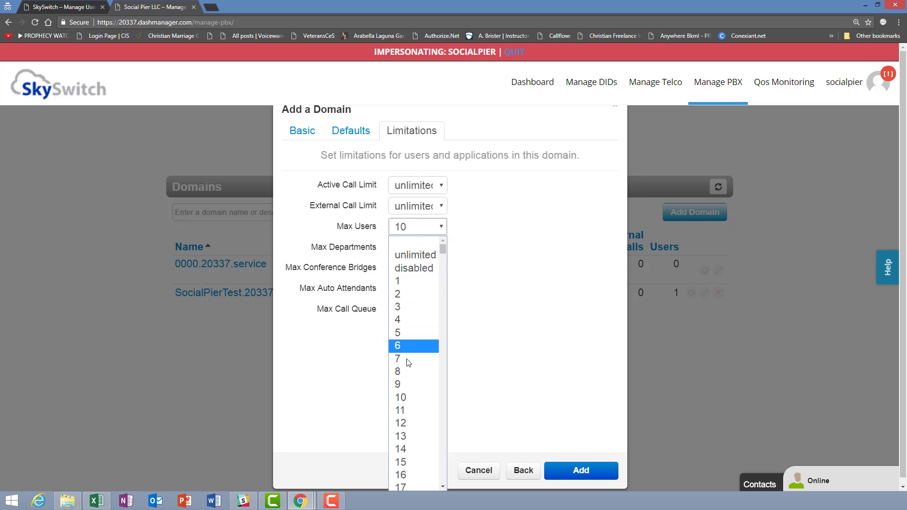
left_click(481, 223)
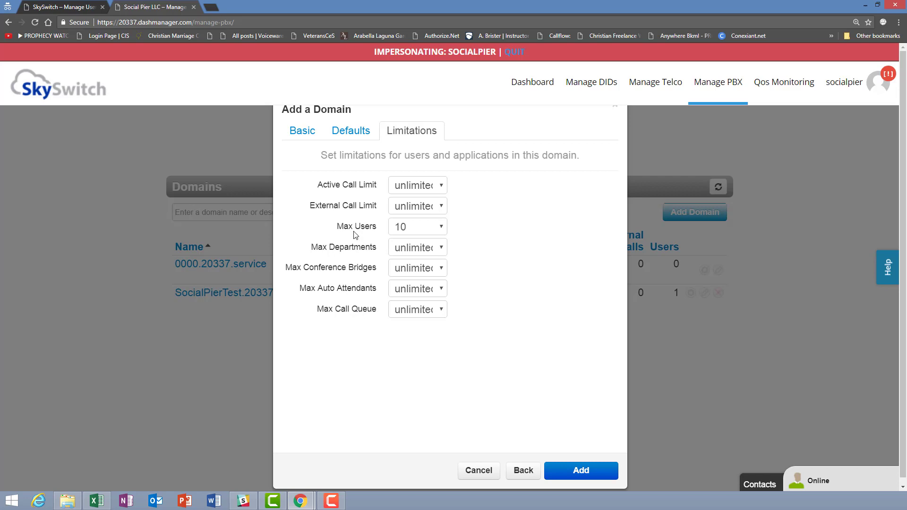
left_click(443, 226)
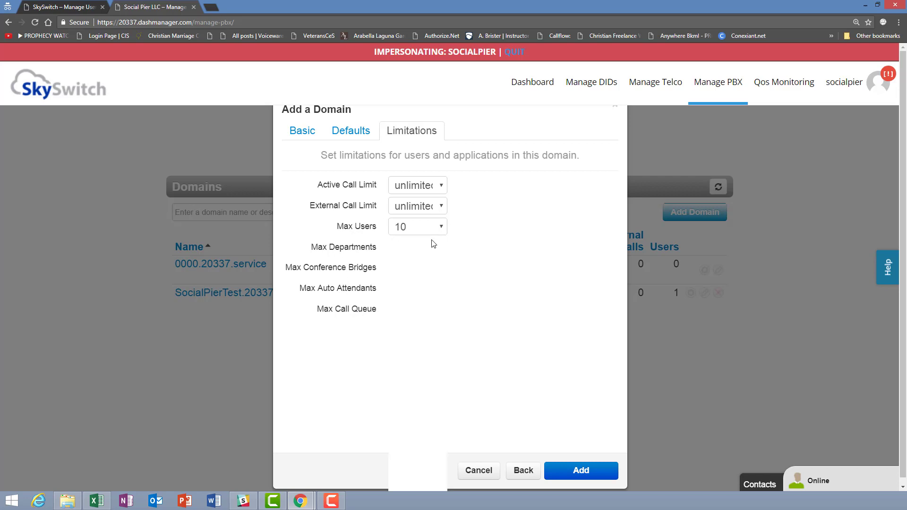
Return Max Users and External Call Limit to unlimited so all seven limits are unlimited
left_click(427, 259)
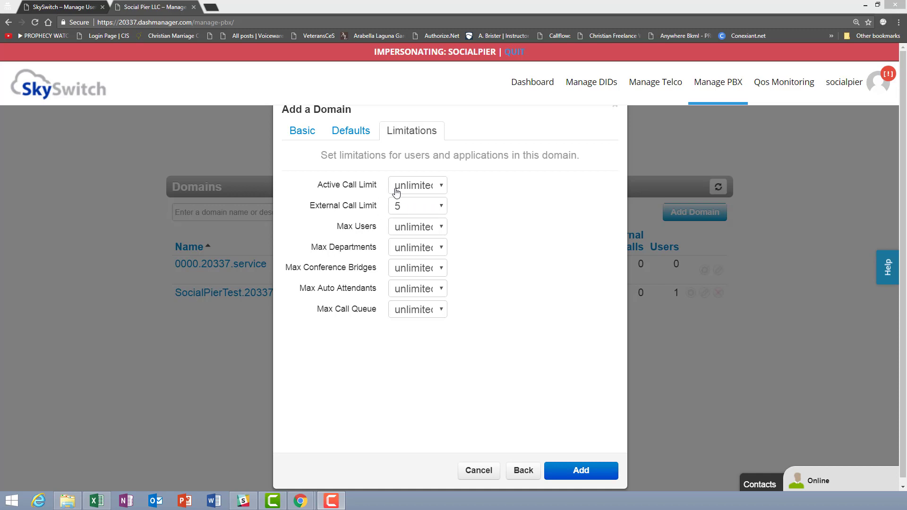
left_click(441, 209)
left_click(441, 209)
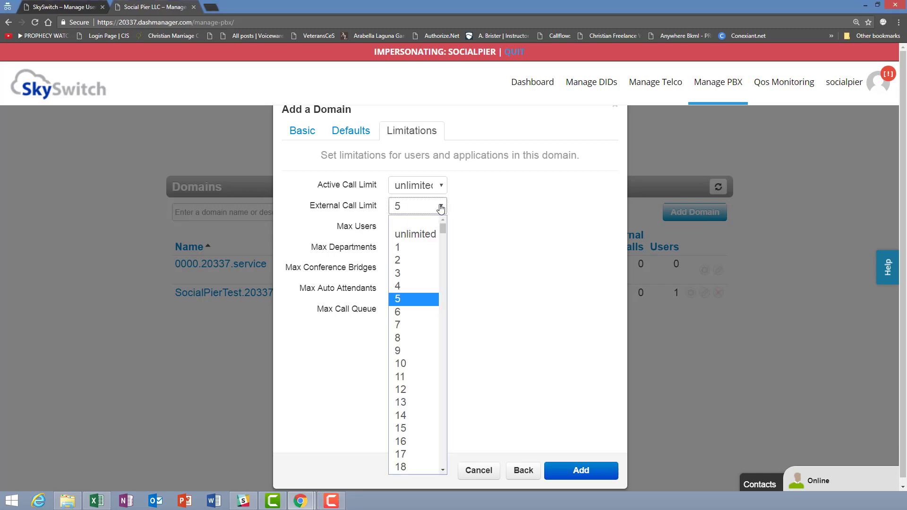
left_click(425, 235)
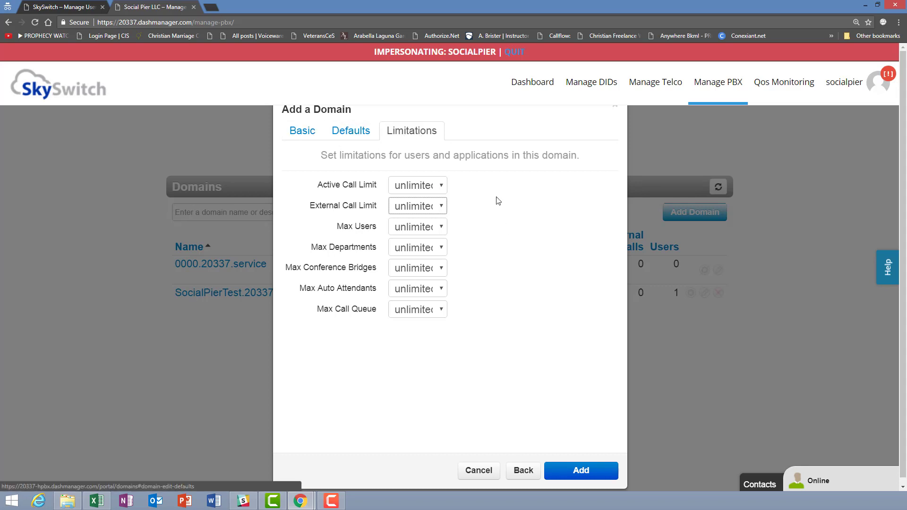
Add the abcco.20337.service domain (ABC Company Inc) with all limits unlimited
left_click(593, 470)
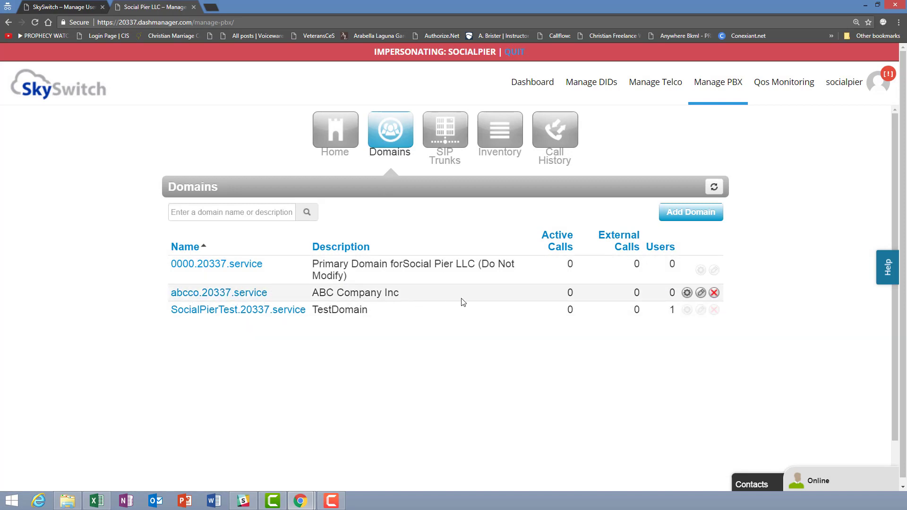
left_click(178, 211)
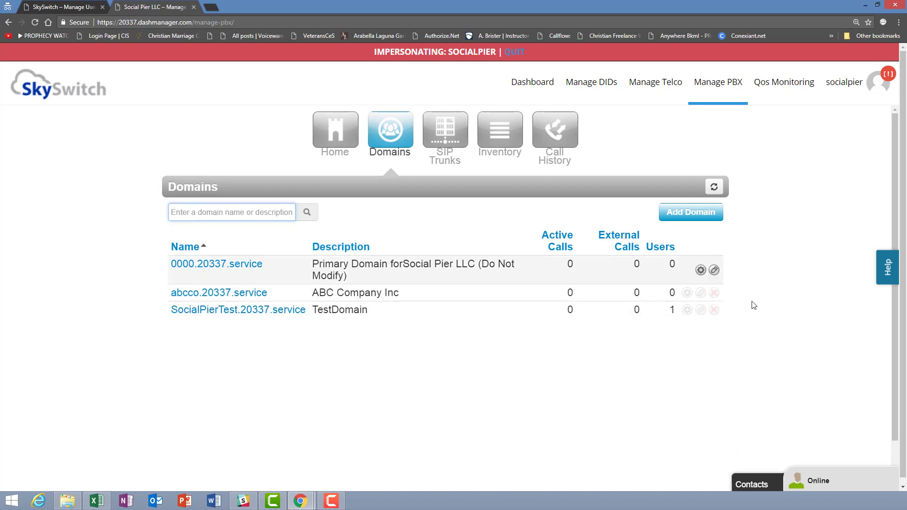
left_click(688, 293)
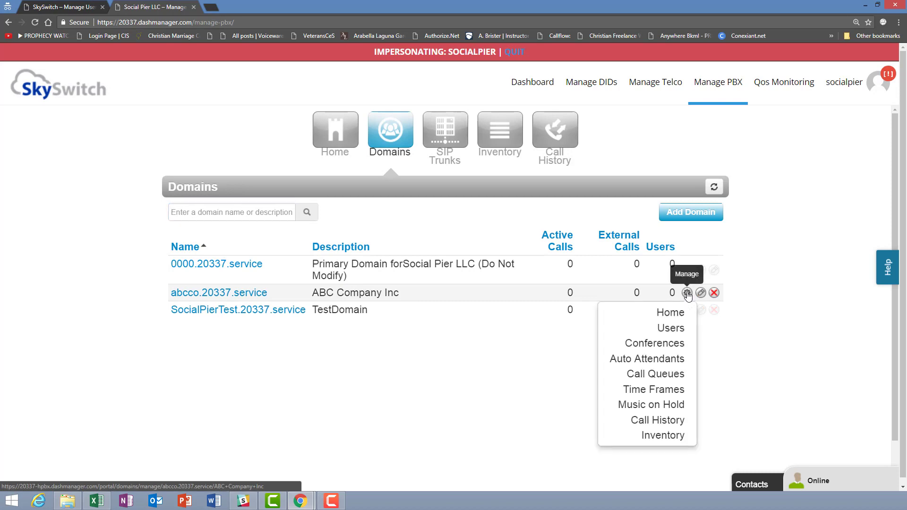
left_click(687, 293)
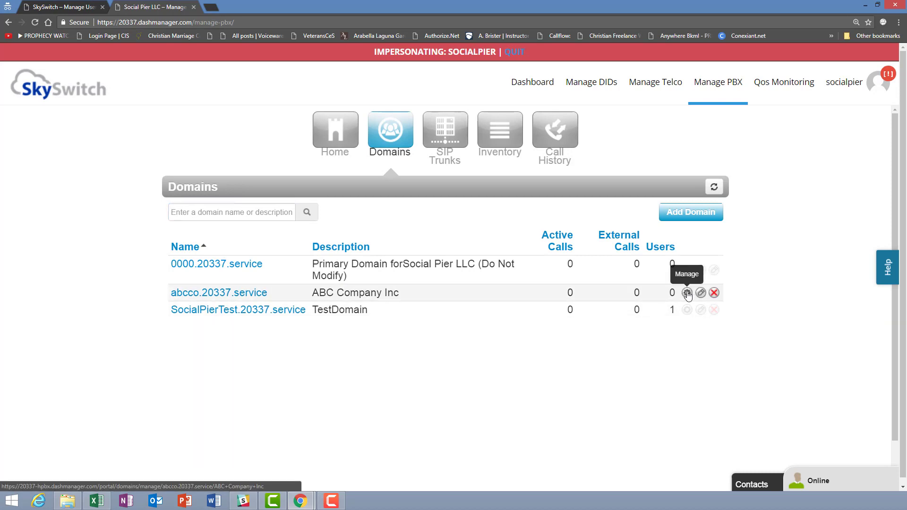
left_click(688, 293)
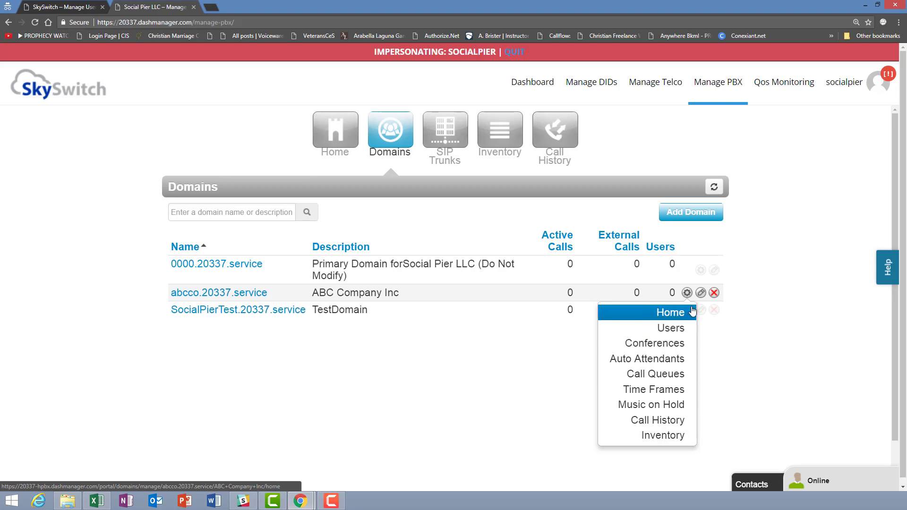
left_click(701, 293)
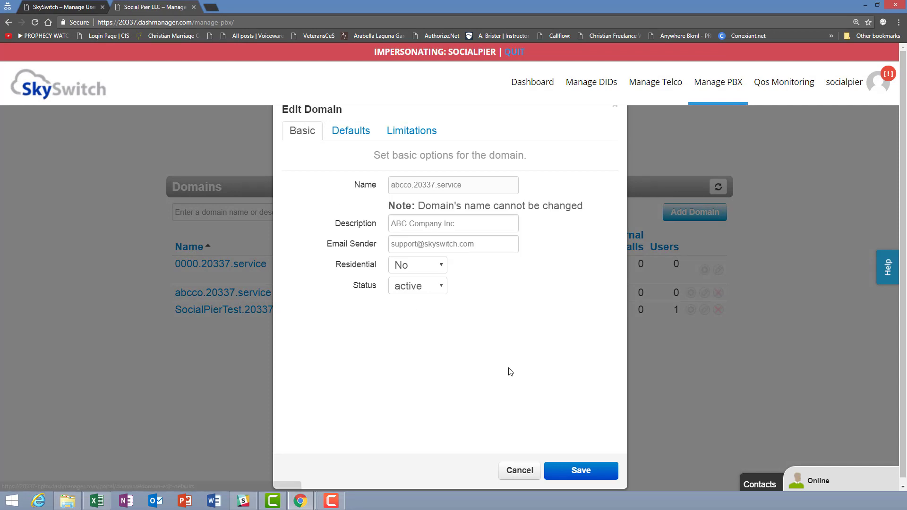
left_click(355, 134)
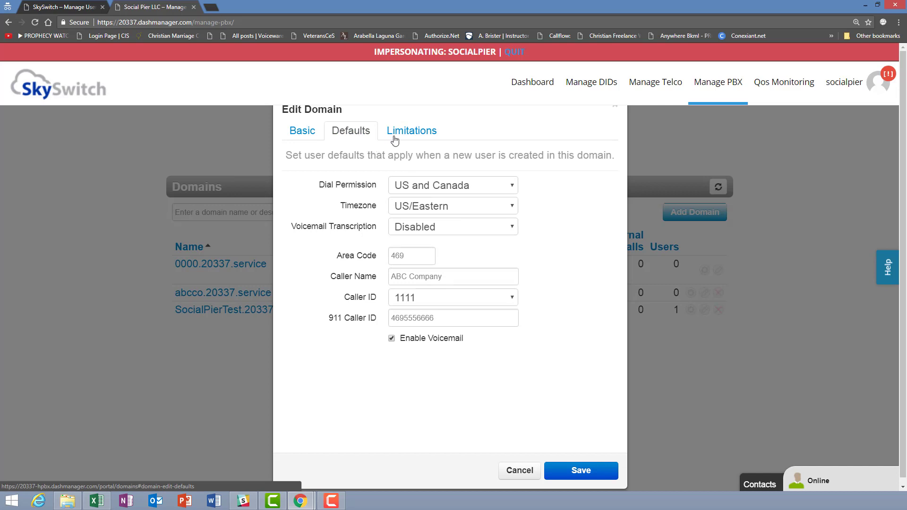
left_click(418, 136)
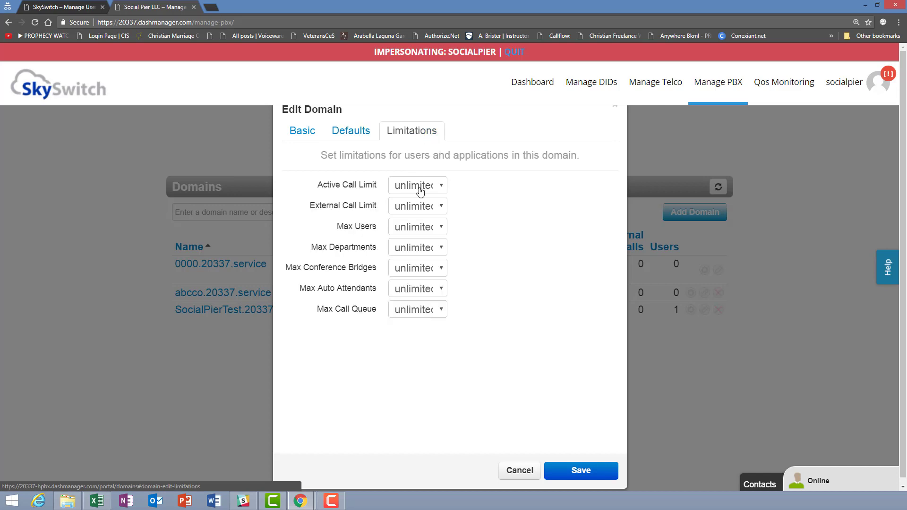
left_click(360, 137)
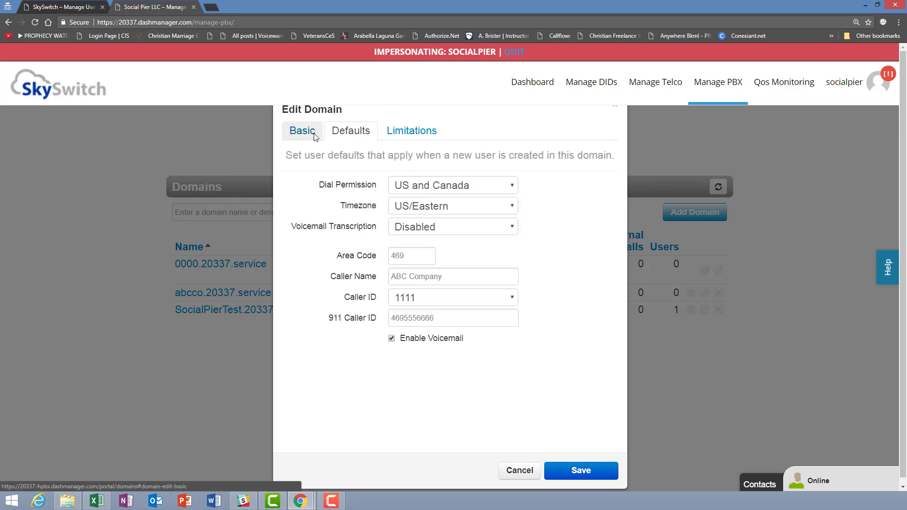
left_click(314, 137)
left_click(520, 471)
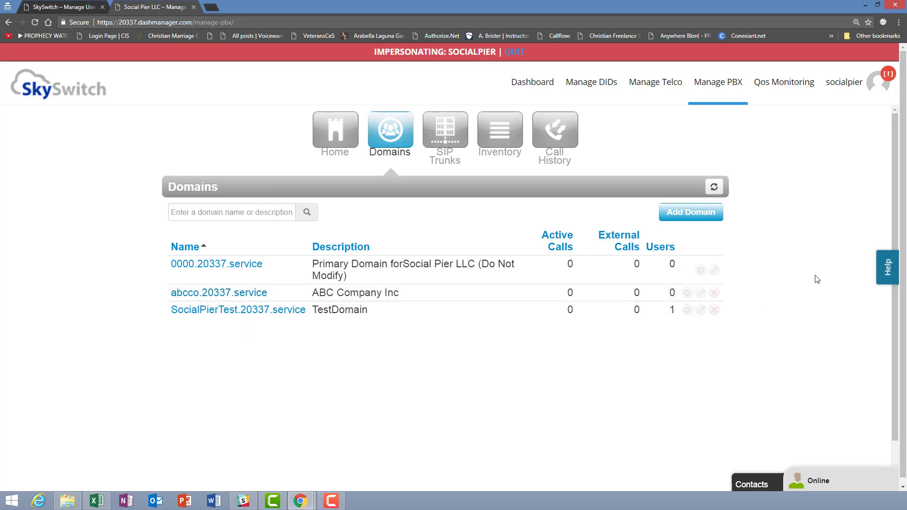
left_click(882, 268)
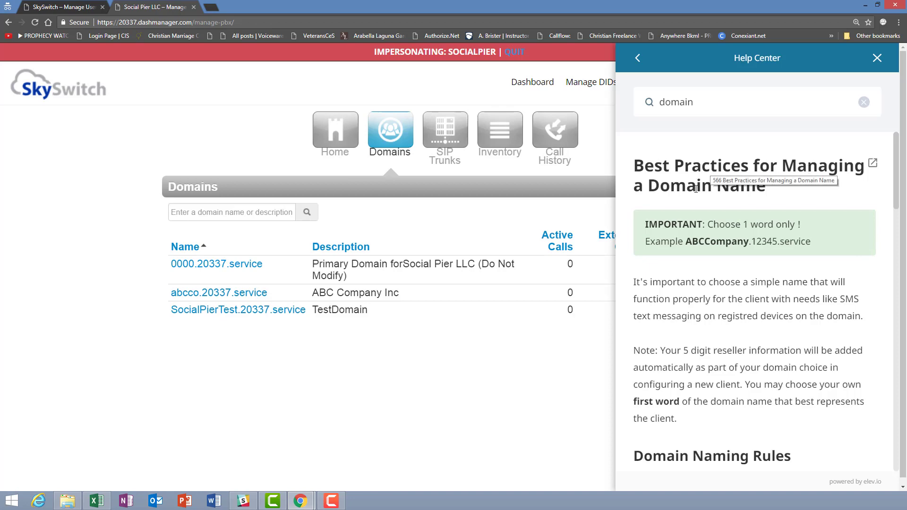
scroll(718, 245, "down", 10)
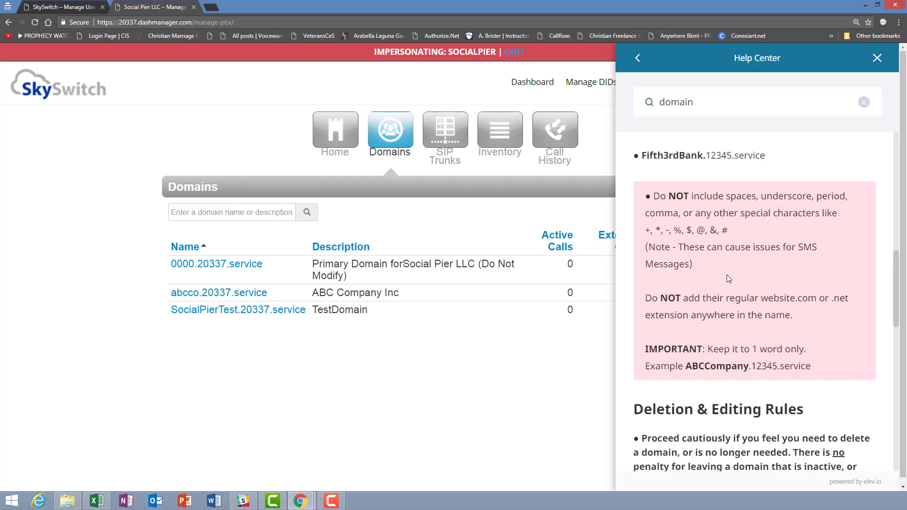
scroll(727, 274, "up", 10)
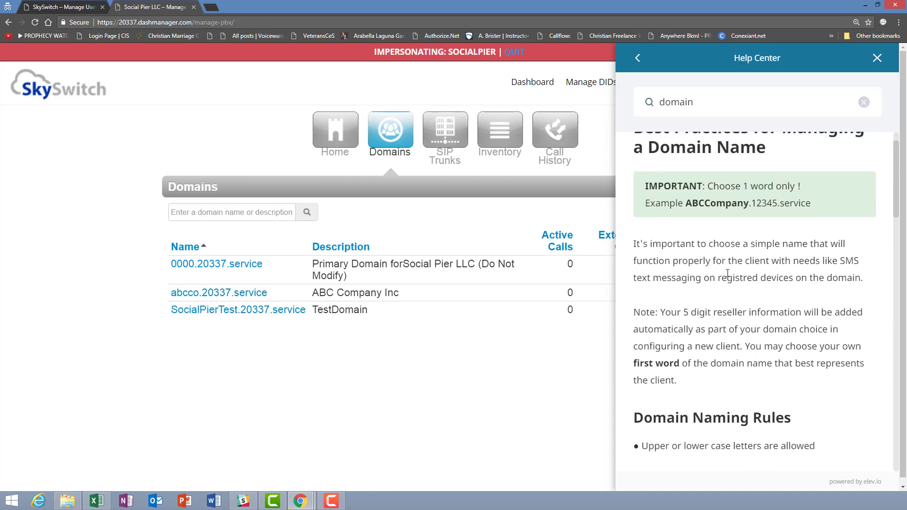
scroll(727, 274, "up", 1)
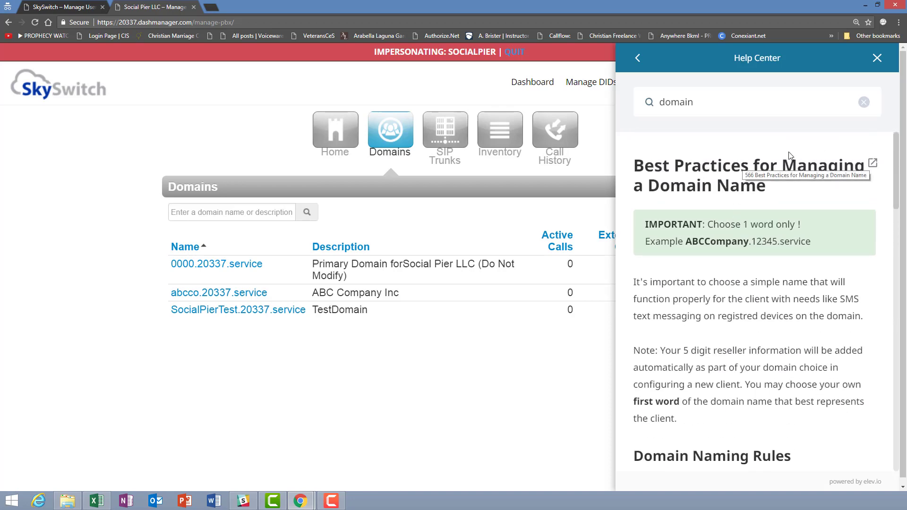
left_click(864, 103)
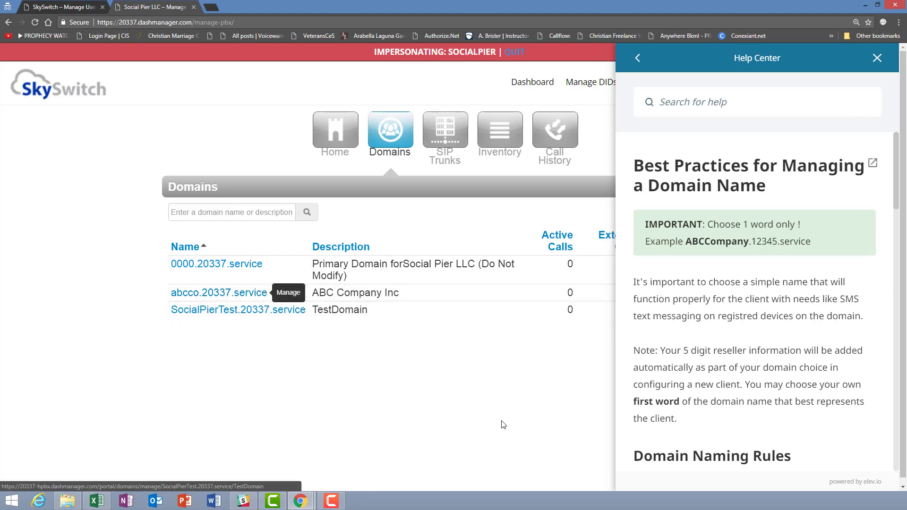
left_click(877, 57)
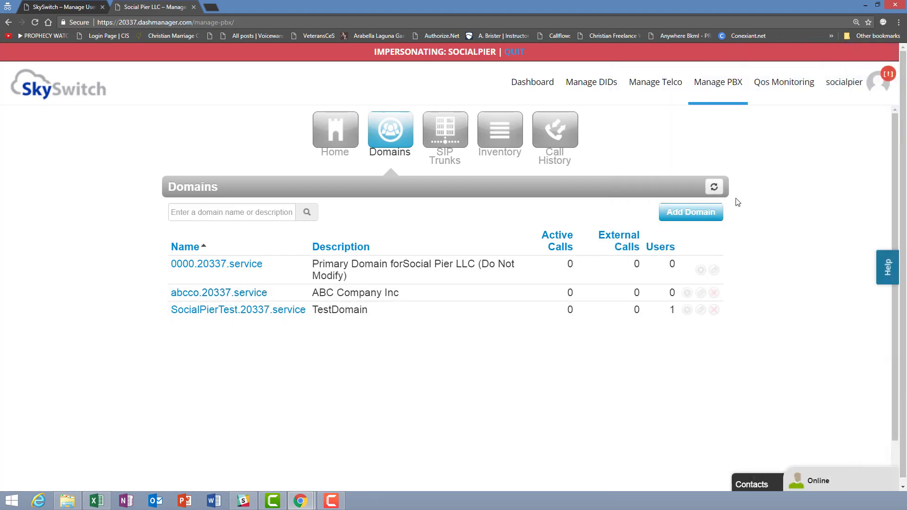